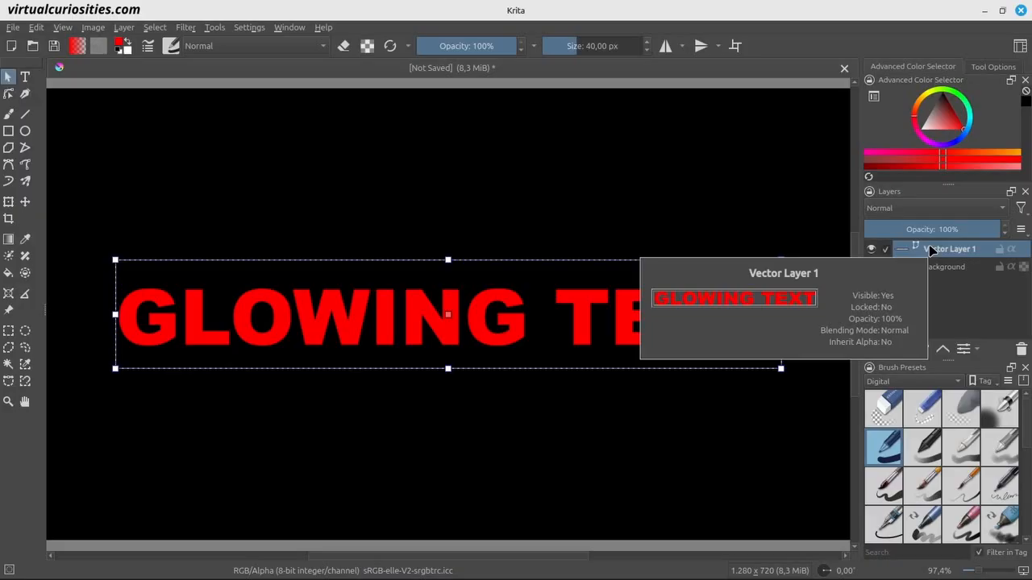
Add a clone layer of the vector layer containing the GLOWING TEXT lettering.
left_click(890, 352)
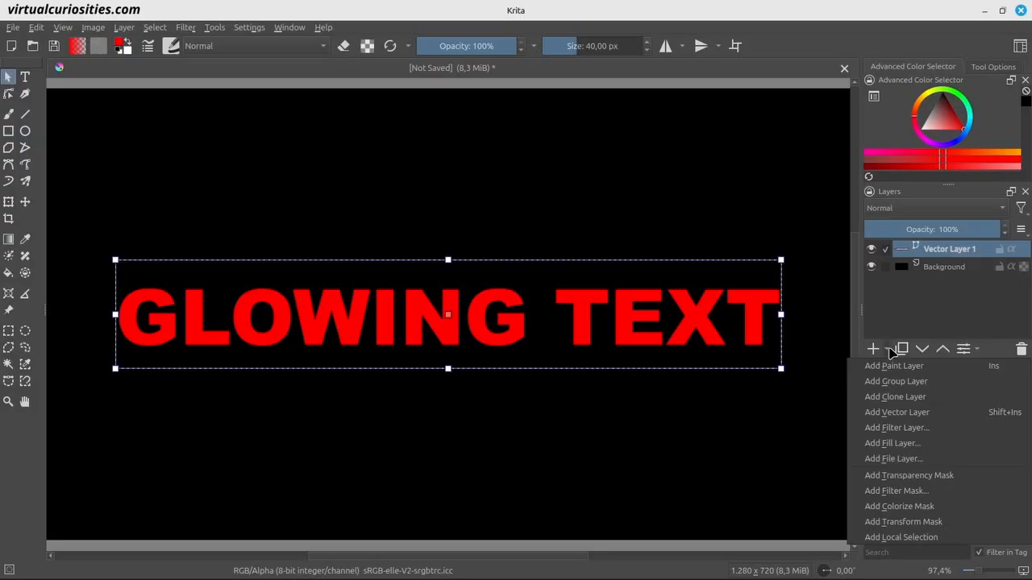
left_click(939, 397)
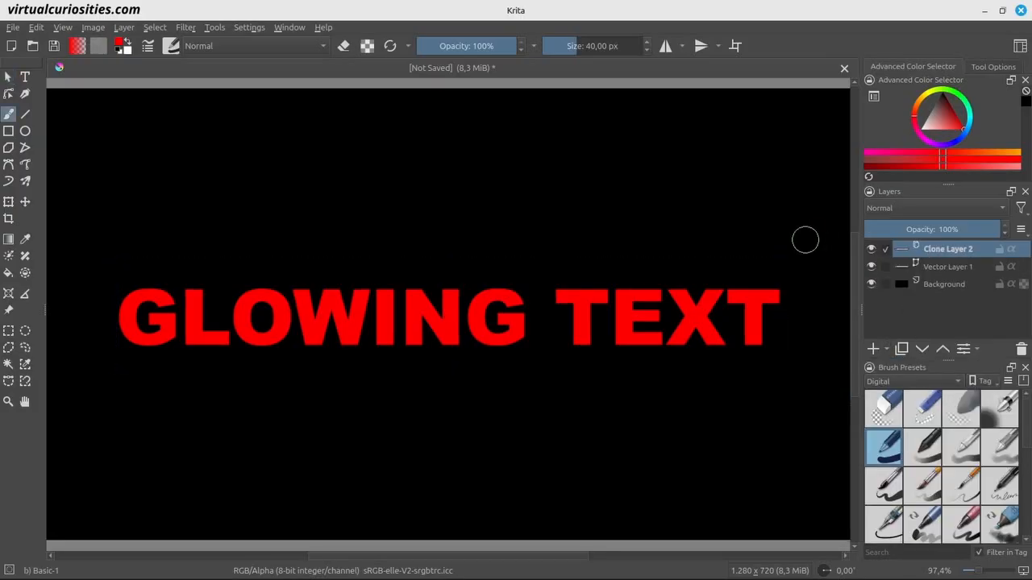
Try moving the clone layer up and away from the original text, and undo the move.
key("t")
mouse_move(713, 243)
left_mouse_down()
mouse_move(698, 161)
mouse_move(708, 176)
mouse_move(732, 145)
mouse_move(707, 131)
mouse_move(653, 148)
left_mouse_up()
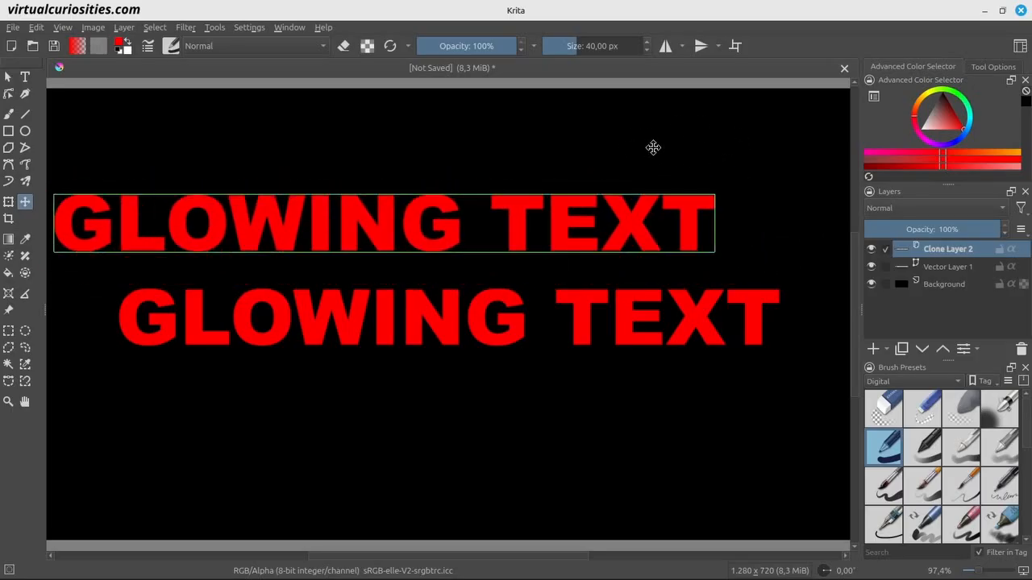
key("ctrl+z")
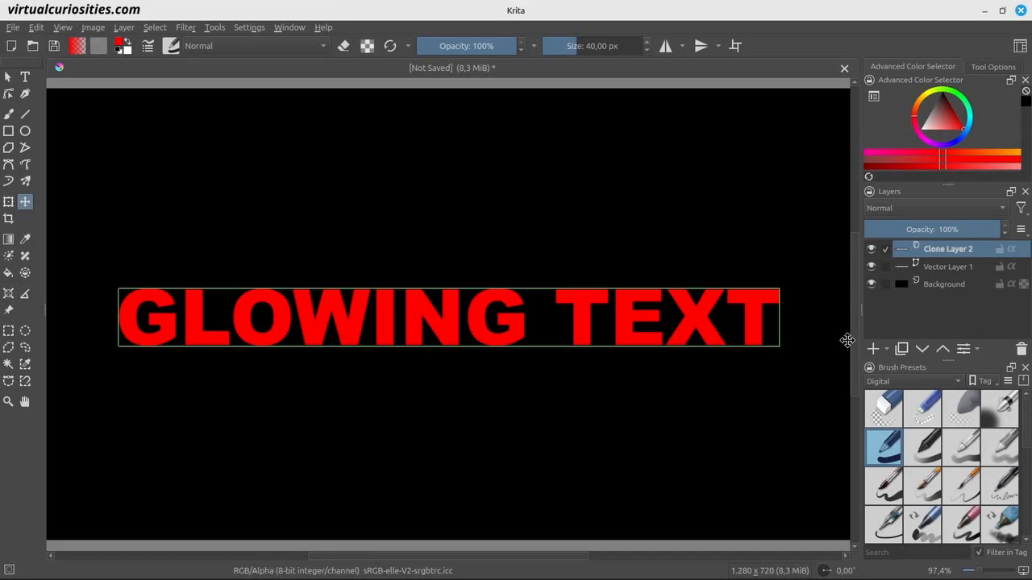
Add a Gaussian Blur filter mask to the clone layer with horizontal and vertical radii of 100 px.
left_click(886, 349)
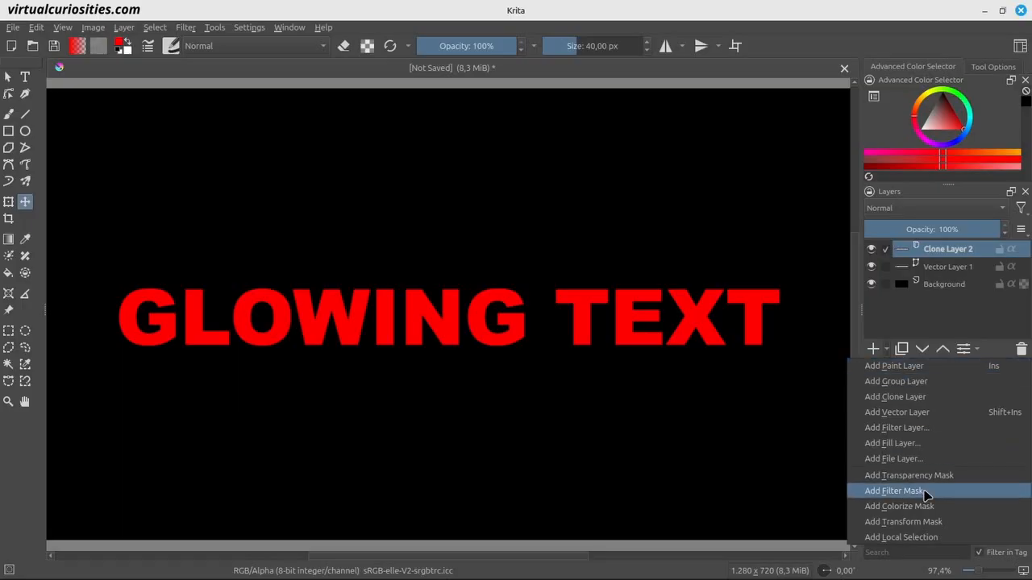
left_click(925, 491)
left_click(292, 141)
left_click(291, 161)
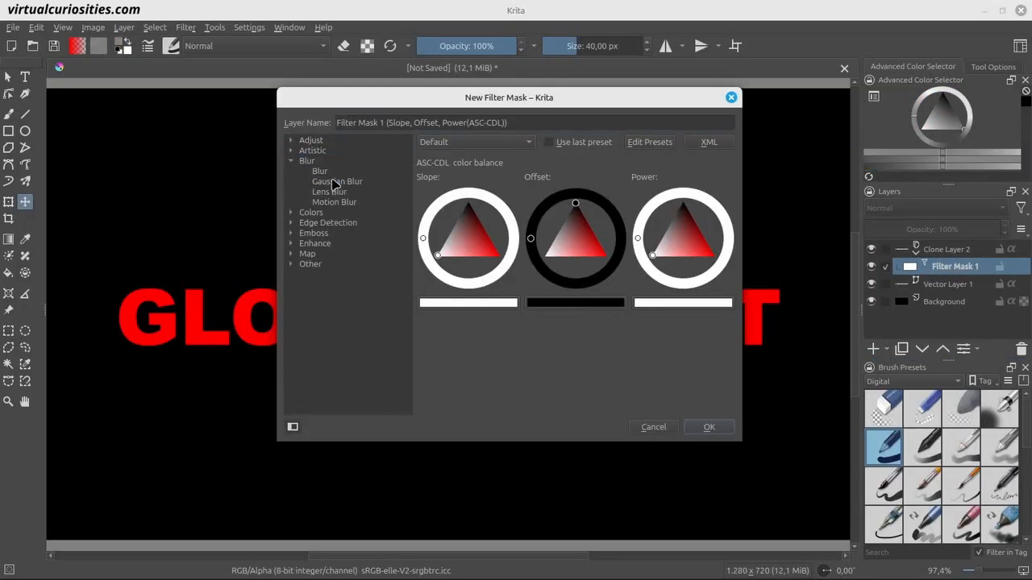
left_click(339, 182)
left_click(709, 426)
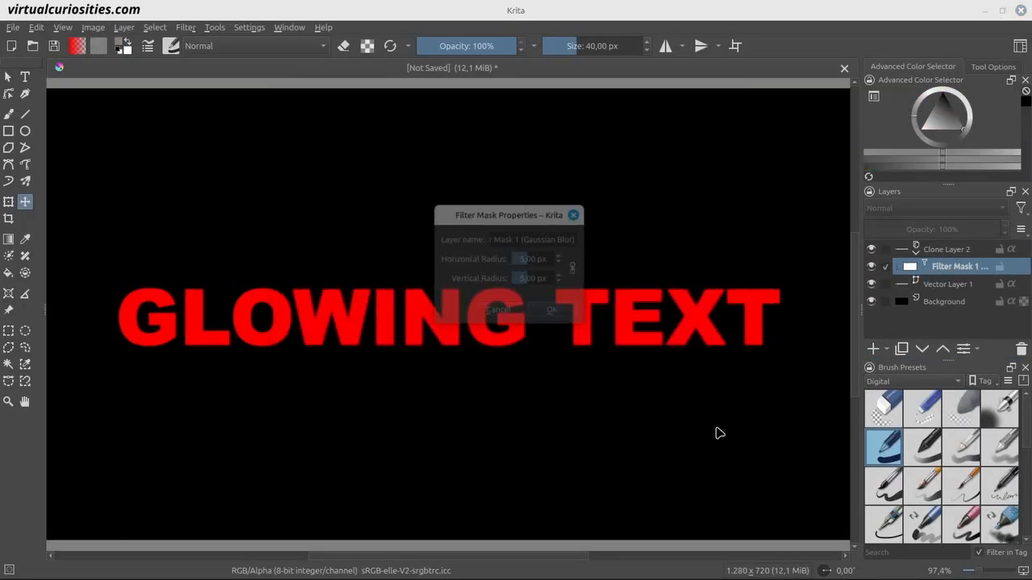
left_click_drag(450, 175, 633, 168)
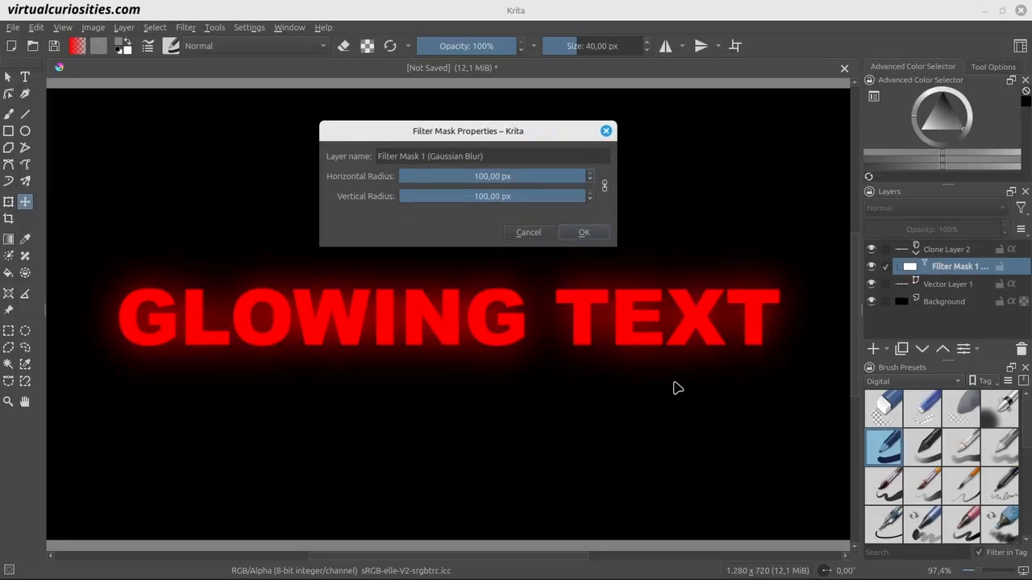
left_click(592, 232)
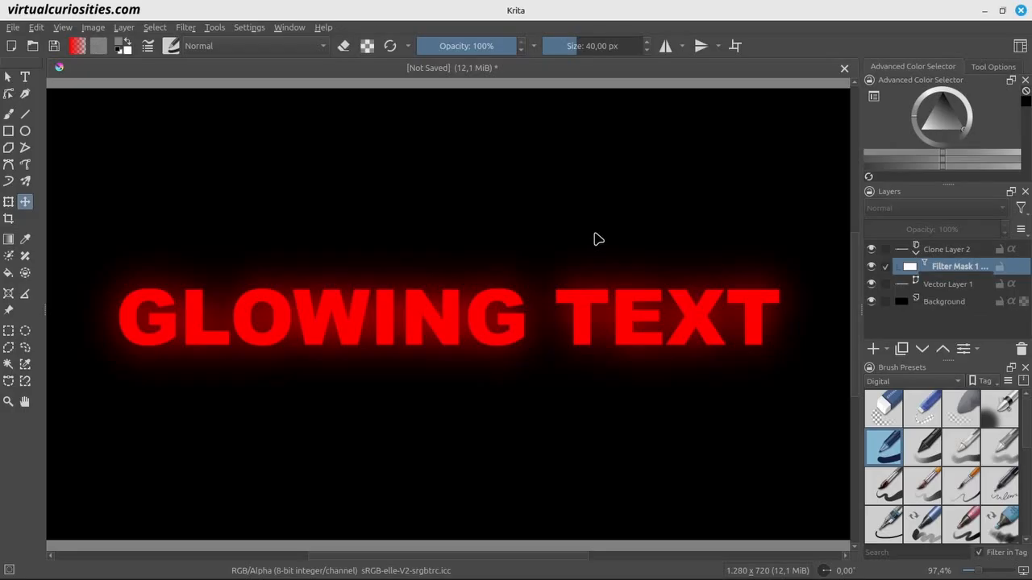
Duplicate the Gaussian Blur mask twice to try a stronger glow, and delete both copies.
left_click(903, 349)
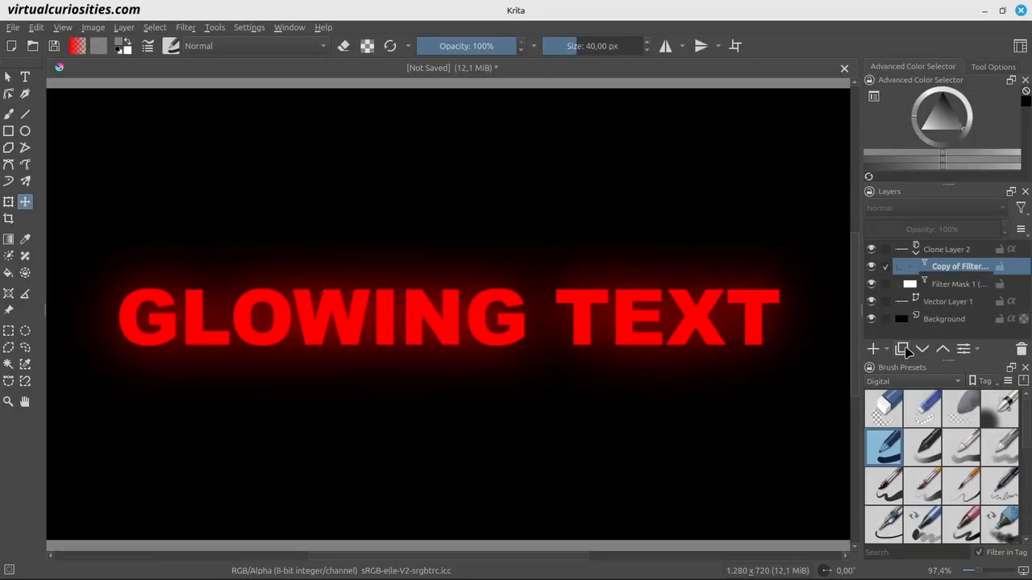
left_click(903, 350)
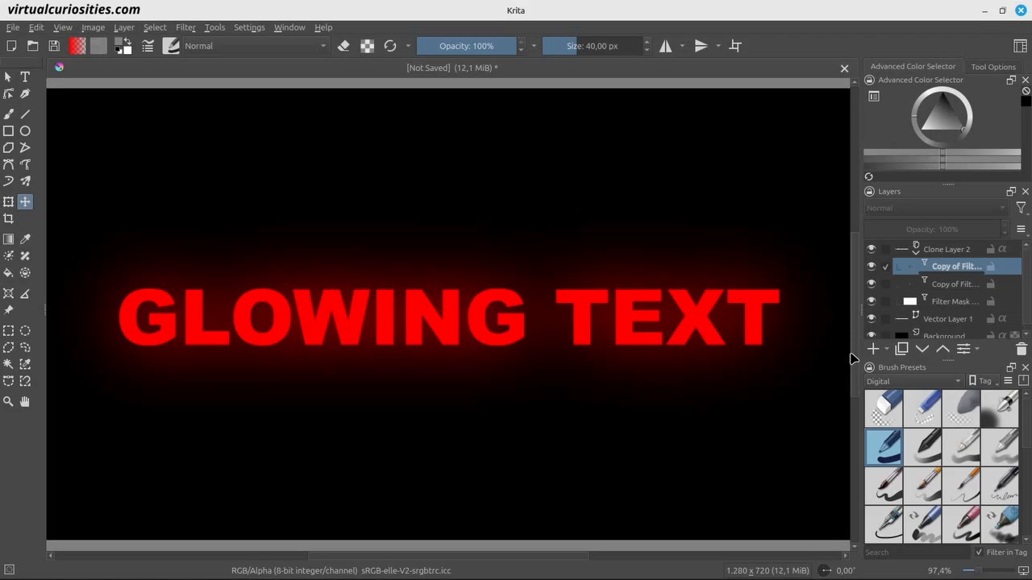
left_click(945, 289, "shift")
left_click(1022, 350)
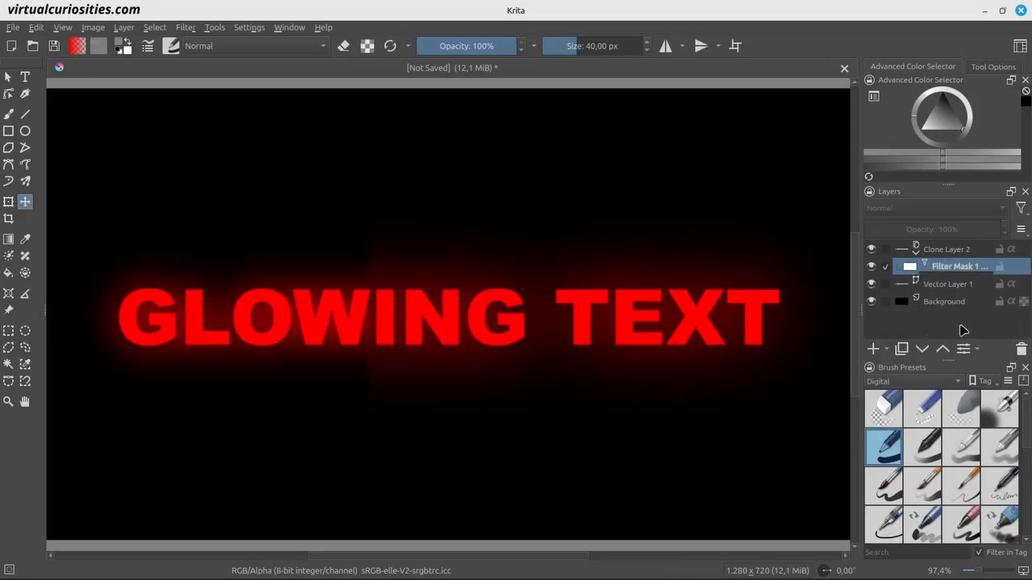
Set the Gaussian Blur mask's horizontal and vertical radii to 25 px.
key("F3")
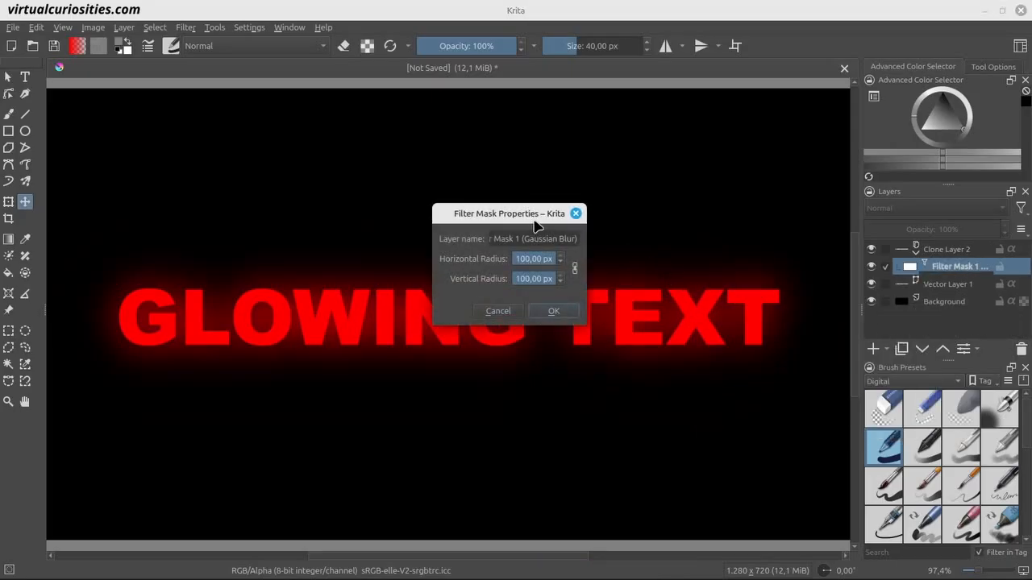
left_click_drag(534, 222, 553, 149)
left_click(553, 186)
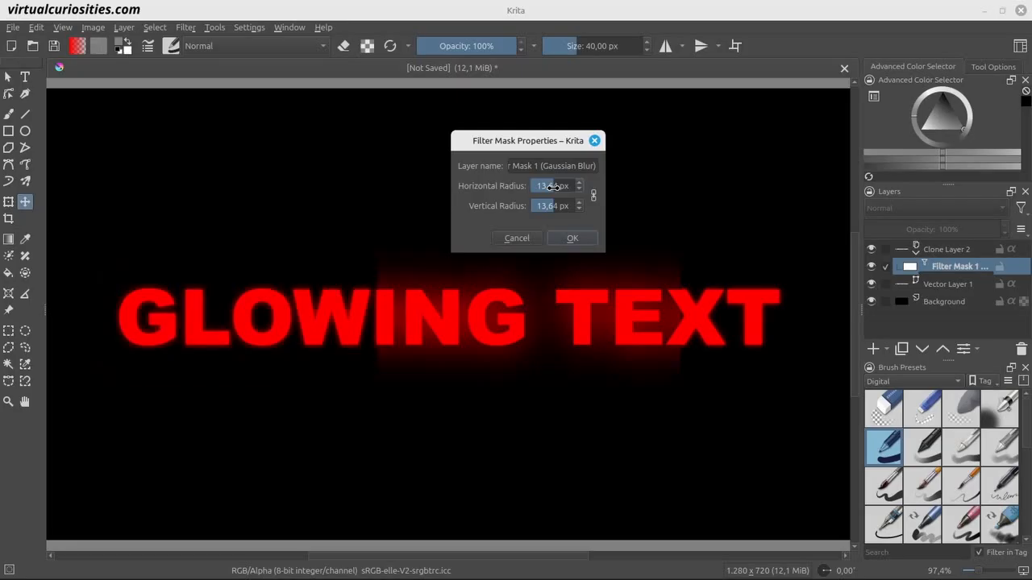
type("25")
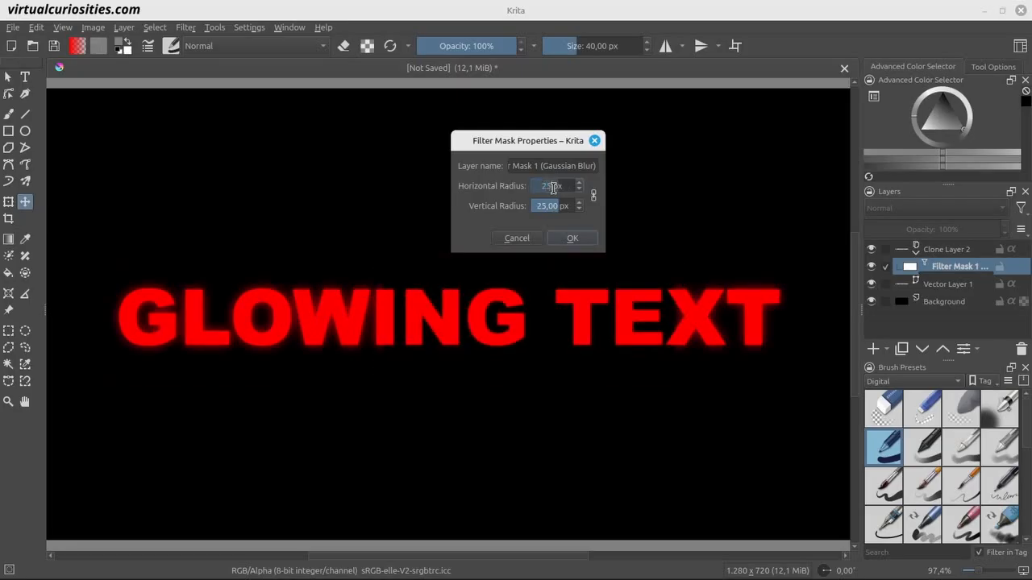
left_click(571, 239)
Set the clone layer's blending mode to the arithmetic Addition mode.
scroll(534, 320, "up", 6)
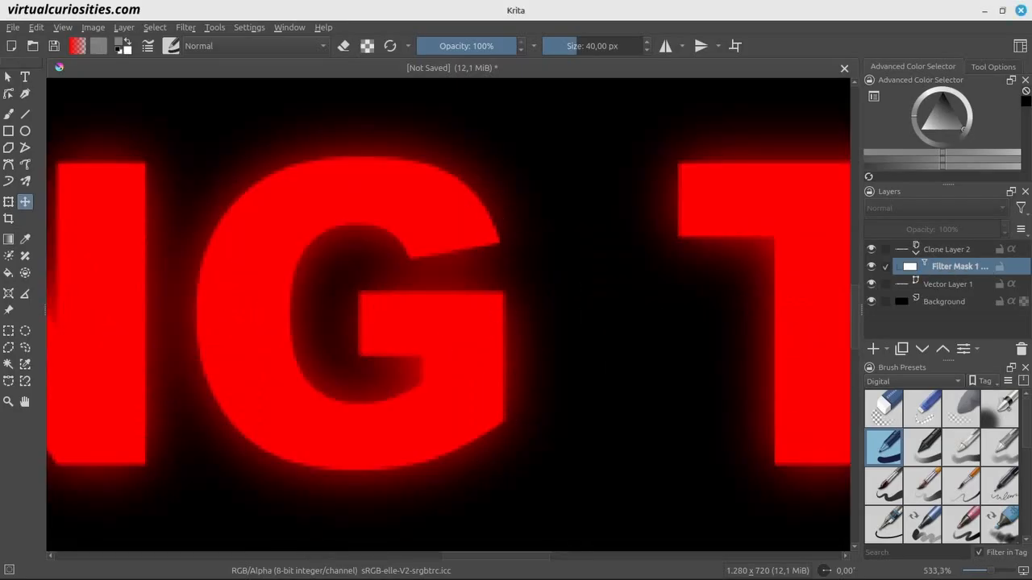
left_click(942, 247)
left_click(924, 211)
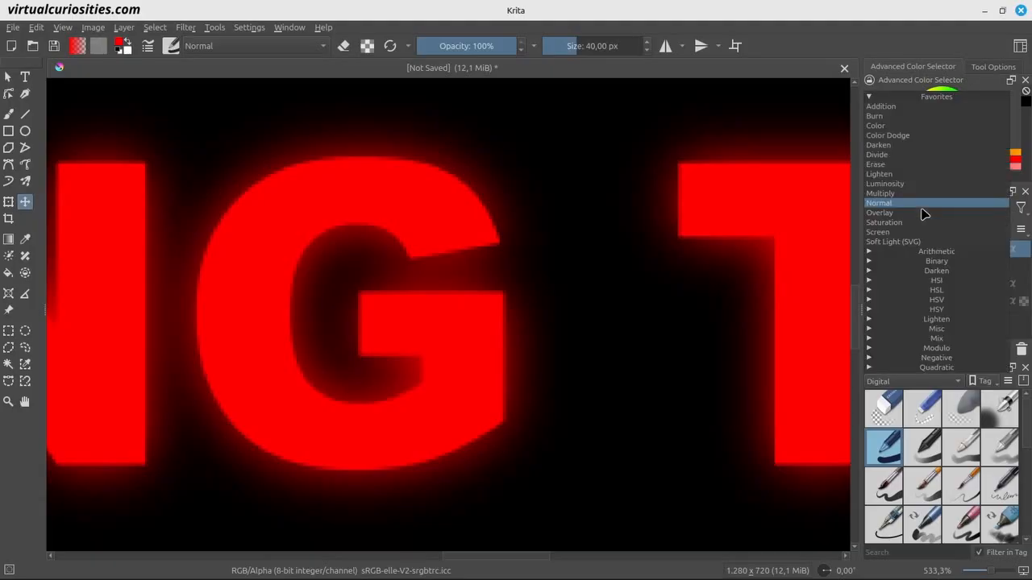
left_click(956, 252)
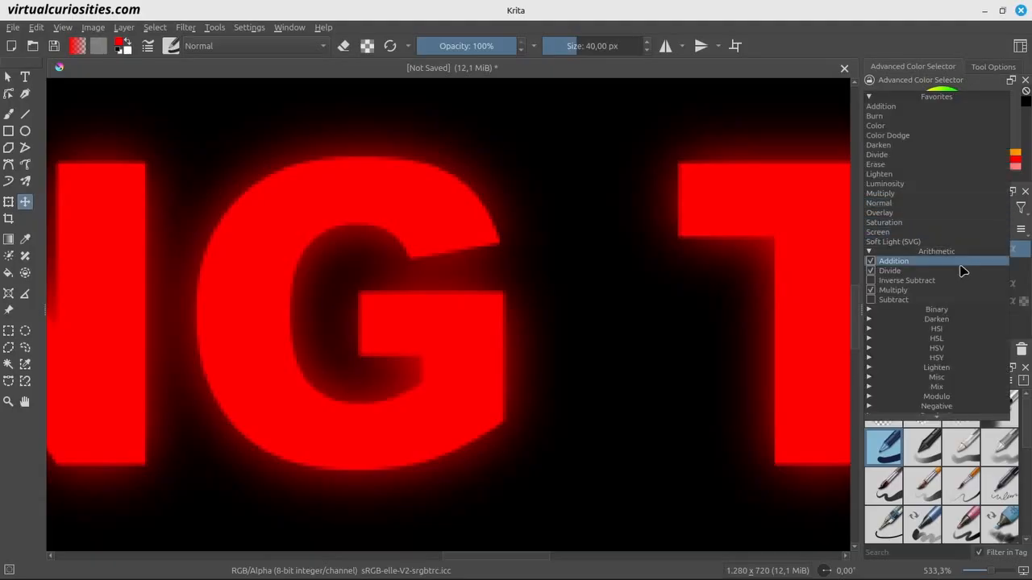
left_click(961, 266)
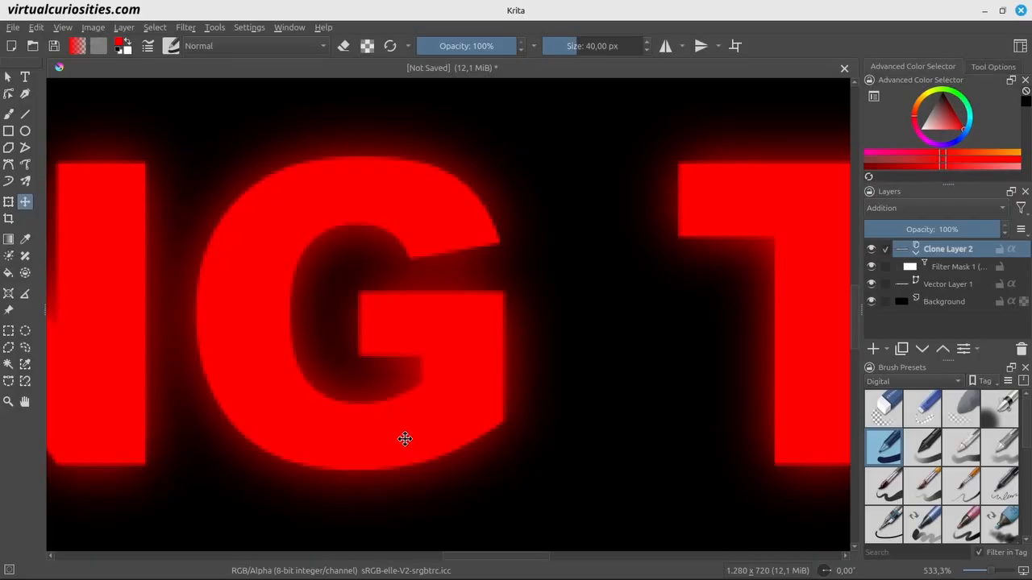
Show the Specific Color Selector docker and detach it as a floating window.
left_click(250, 28)
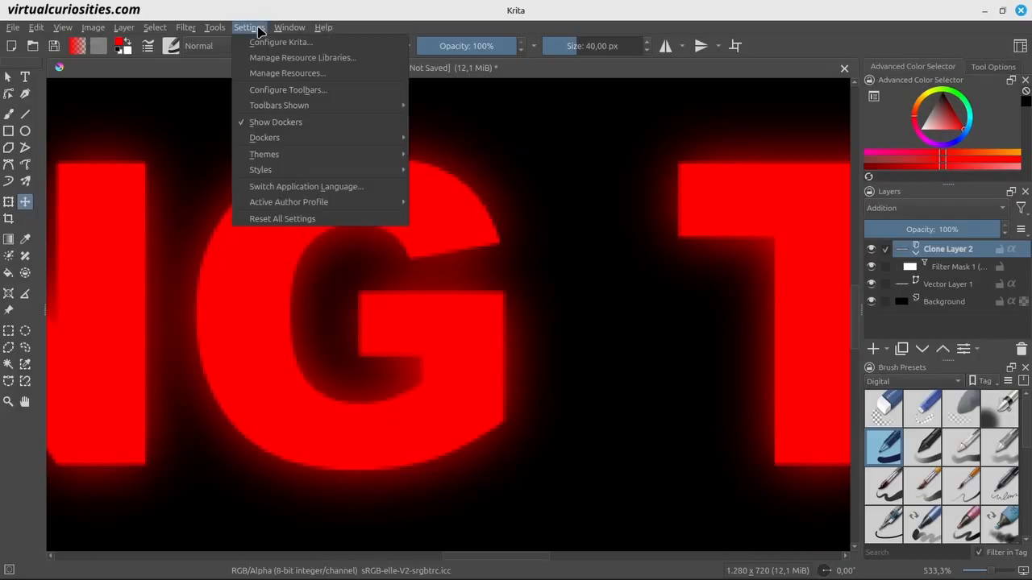
mouse_move(314, 142)
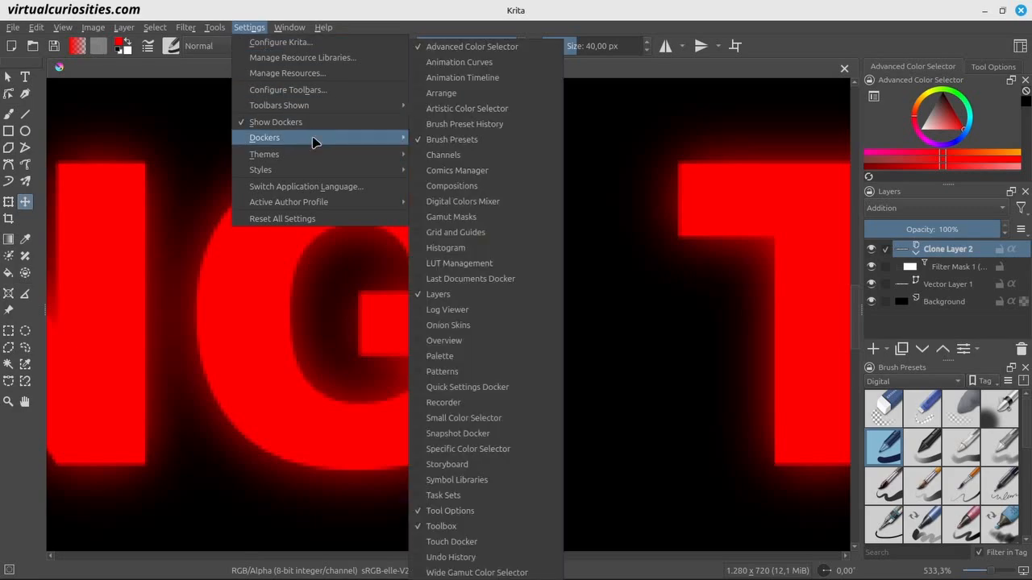
left_click(517, 453)
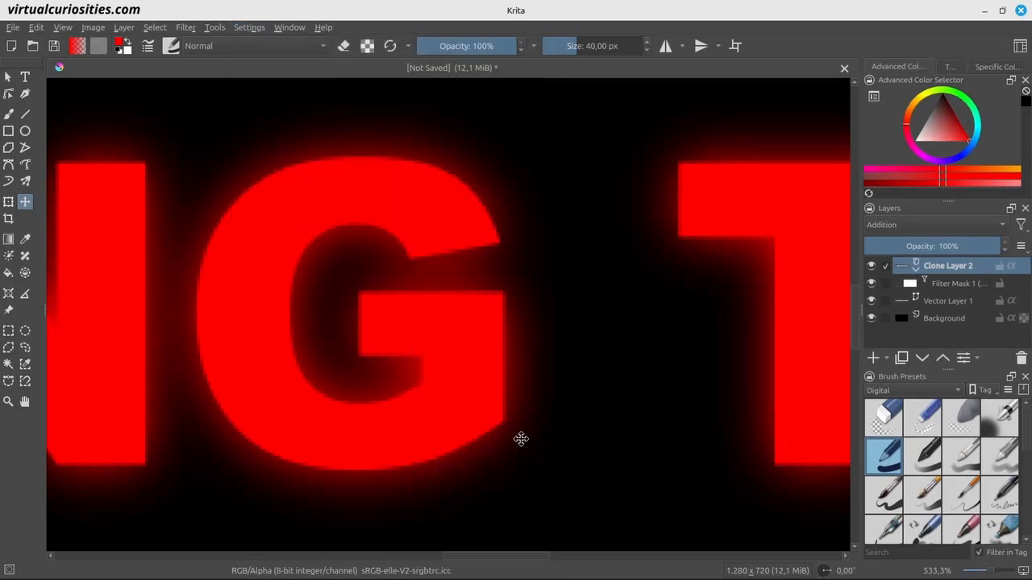
left_click(997, 68)
double_click(996, 67)
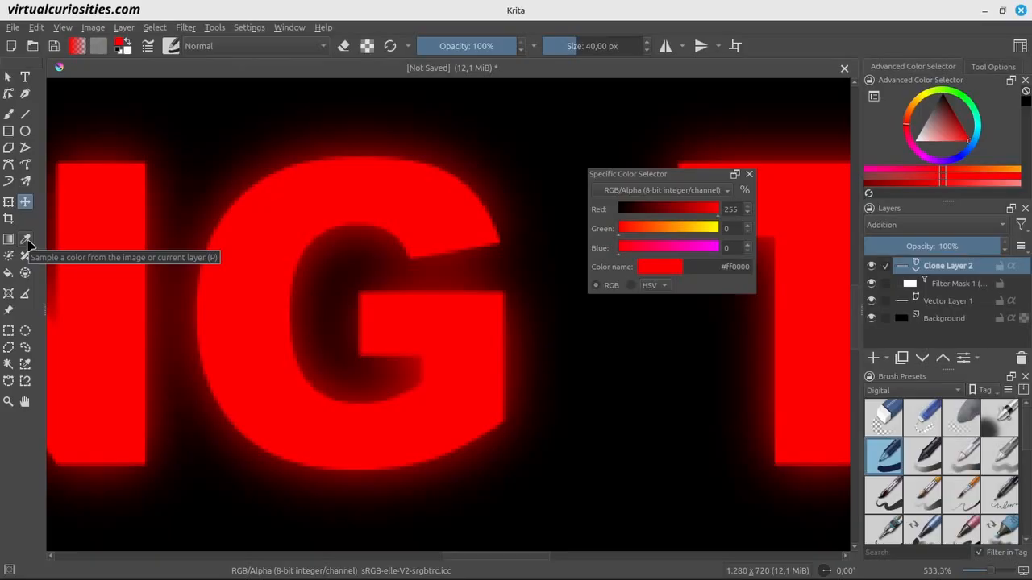
Use the Color Sampler on all visible layers to check the black background and the red fill of the letter G.
left_click(26, 244)
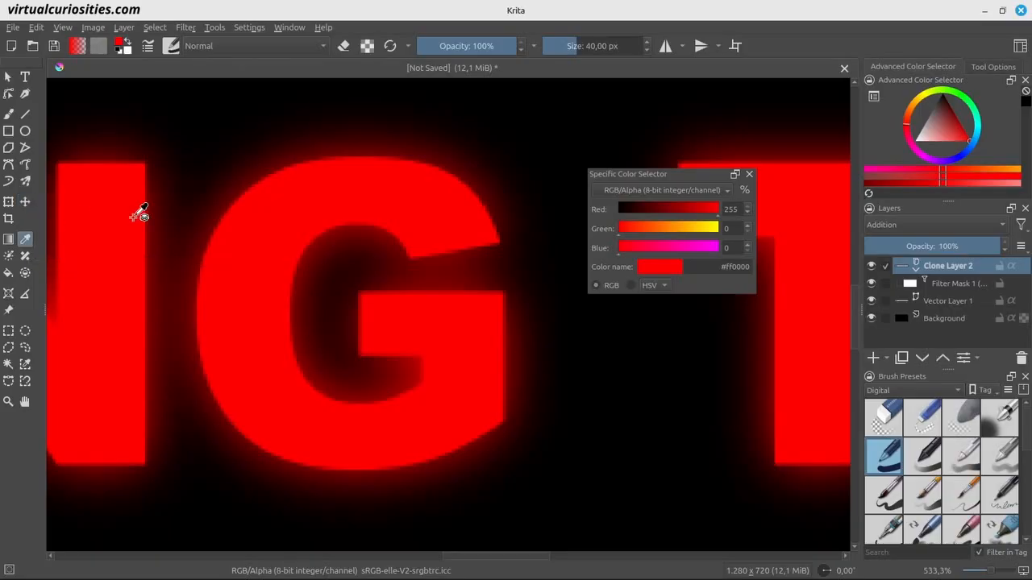
left_click(985, 69)
left_click(973, 114)
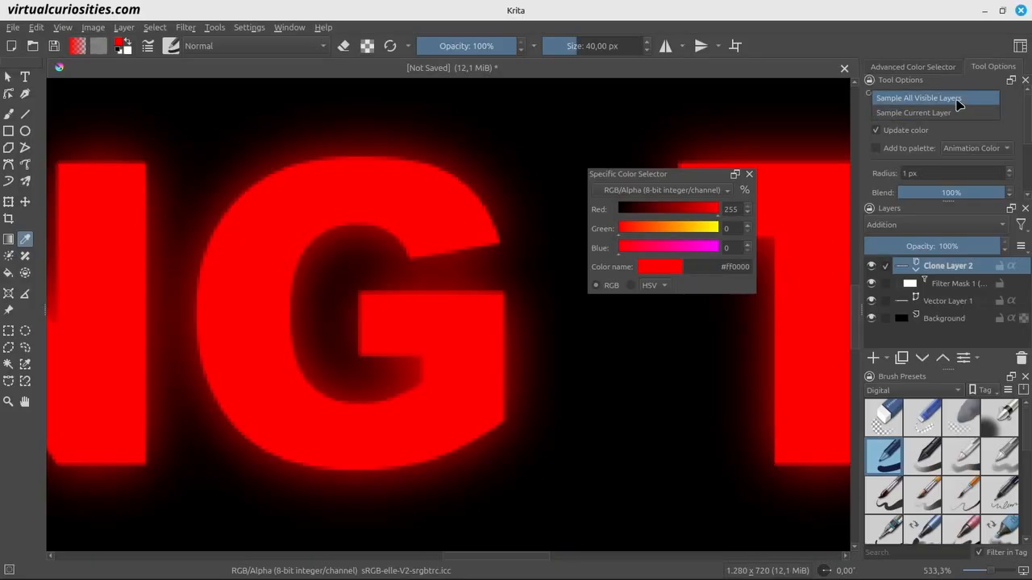
left_click(958, 99)
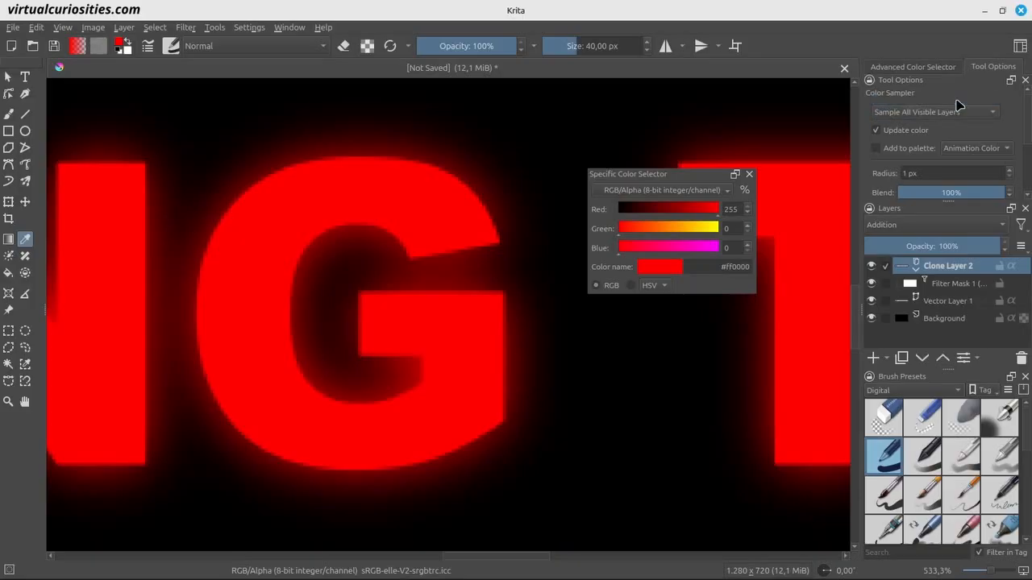
left_click(578, 123)
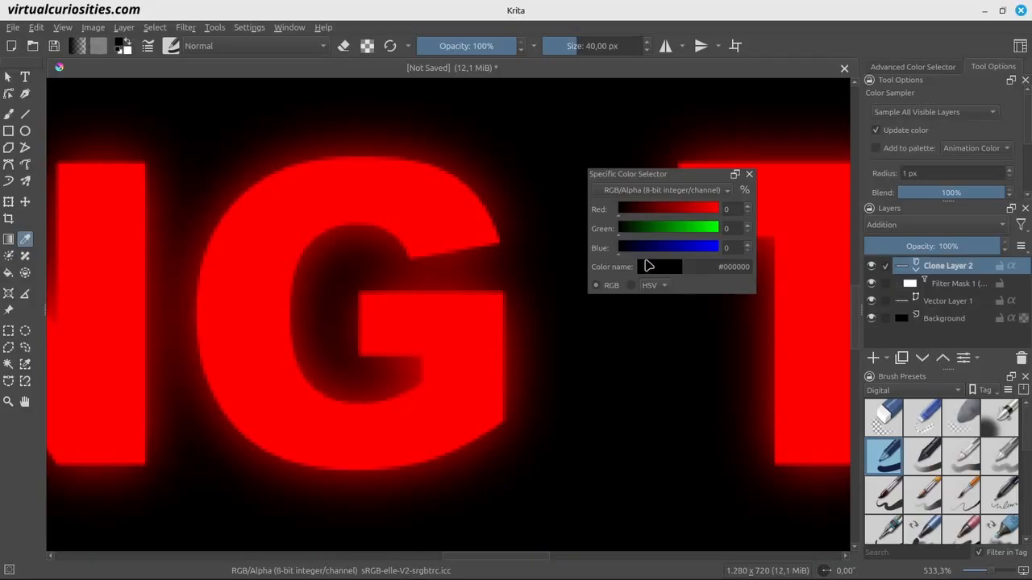
left_click(439, 190)
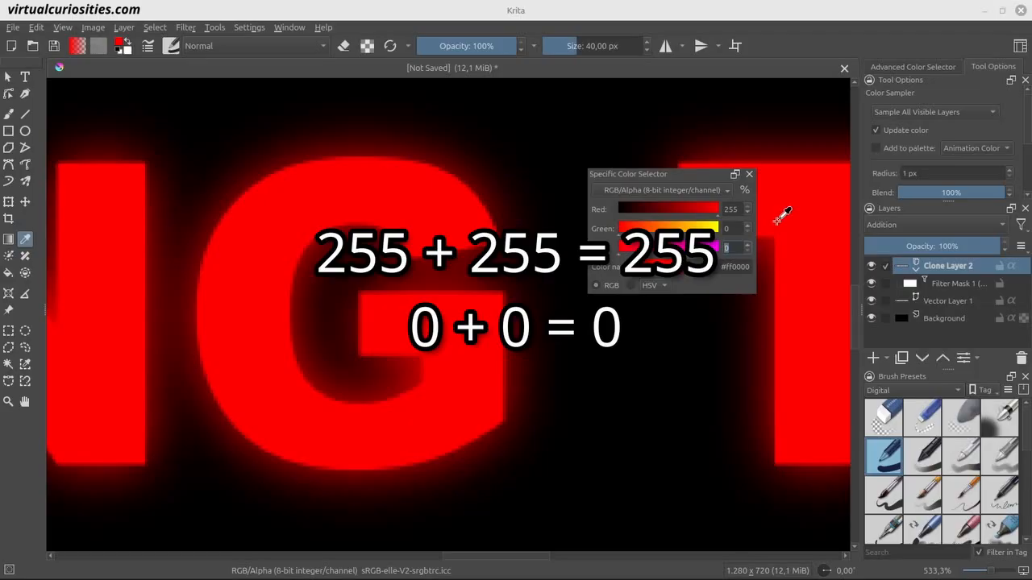
Recolor the text on the vector layer by setting both its green and blue values to 127.
left_click(935, 303)
left_click(8, 77)
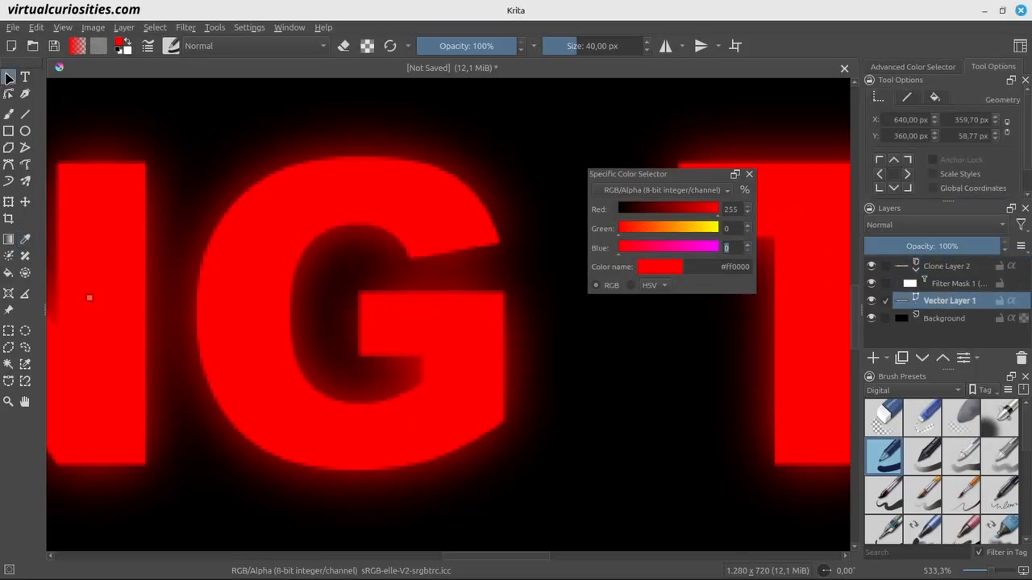
double_click(730, 229)
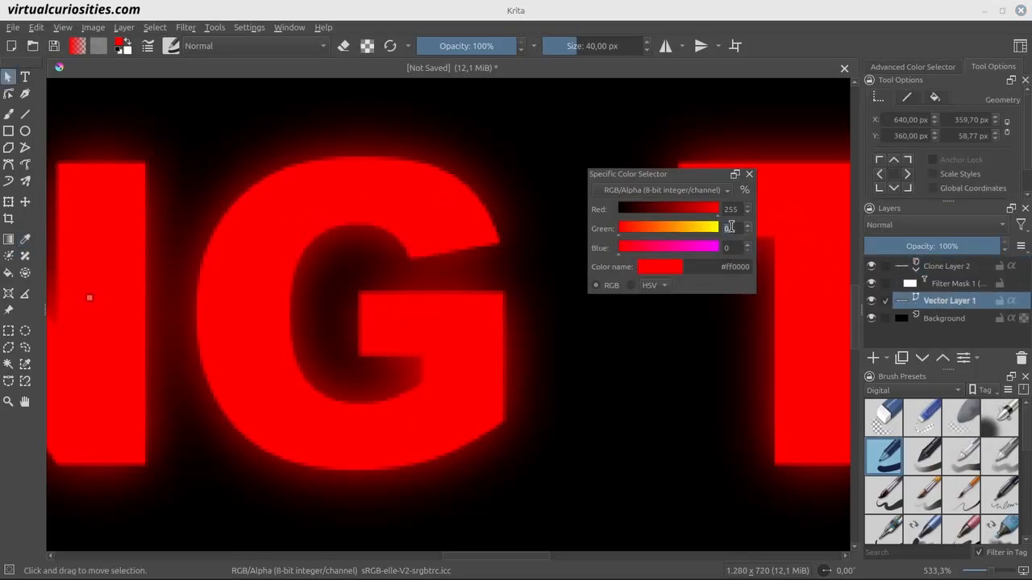
type("127")
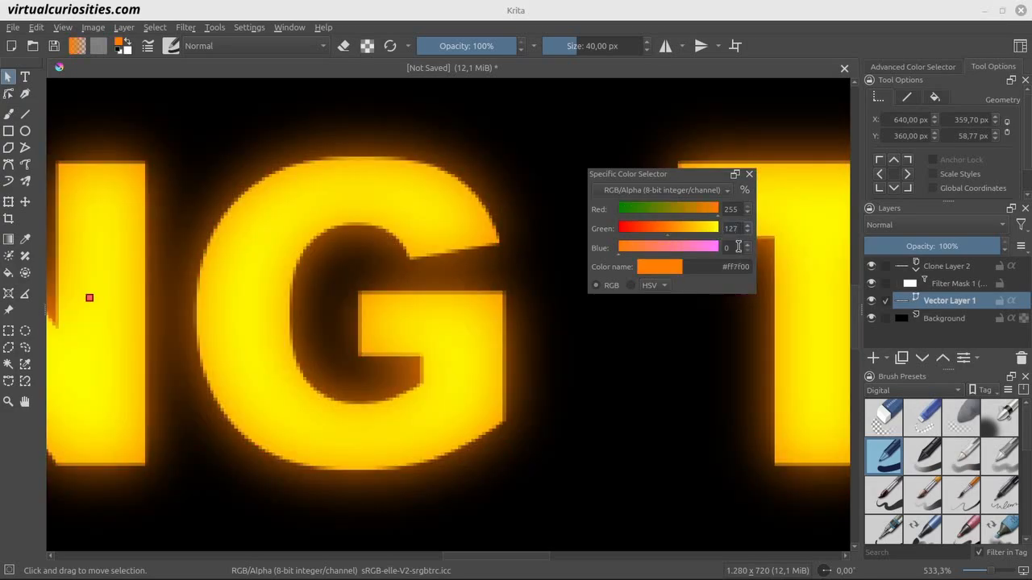
double_click(735, 248)
type("127")
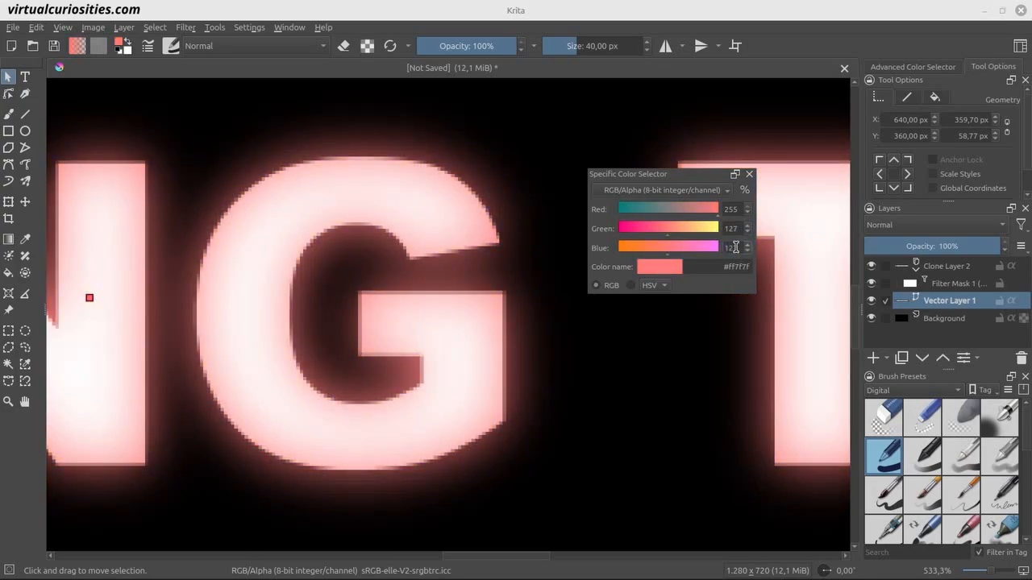
Sample the edge and the inside of the letter G to compare their RGB values.
left_click(25, 240)
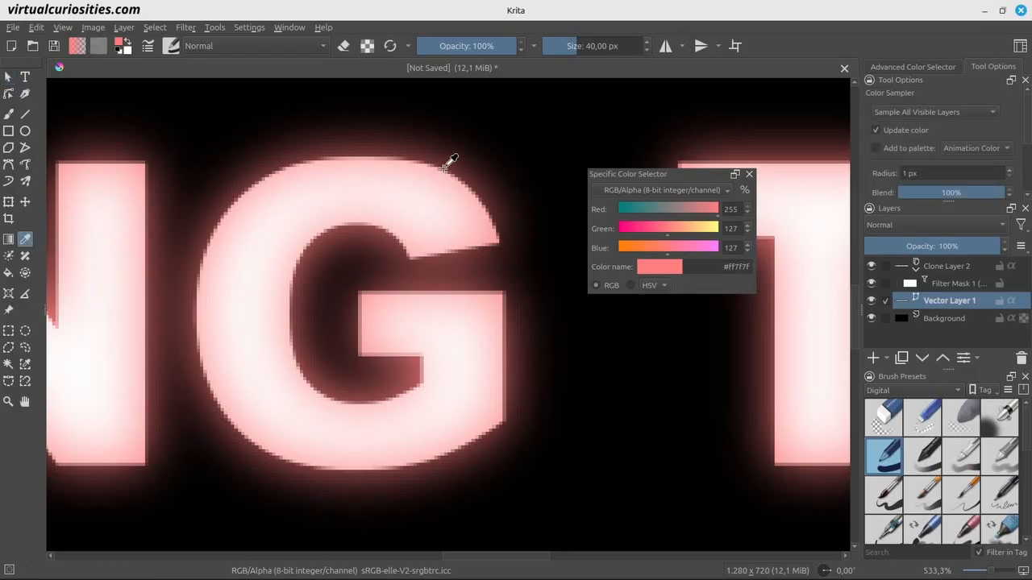
left_click(497, 236)
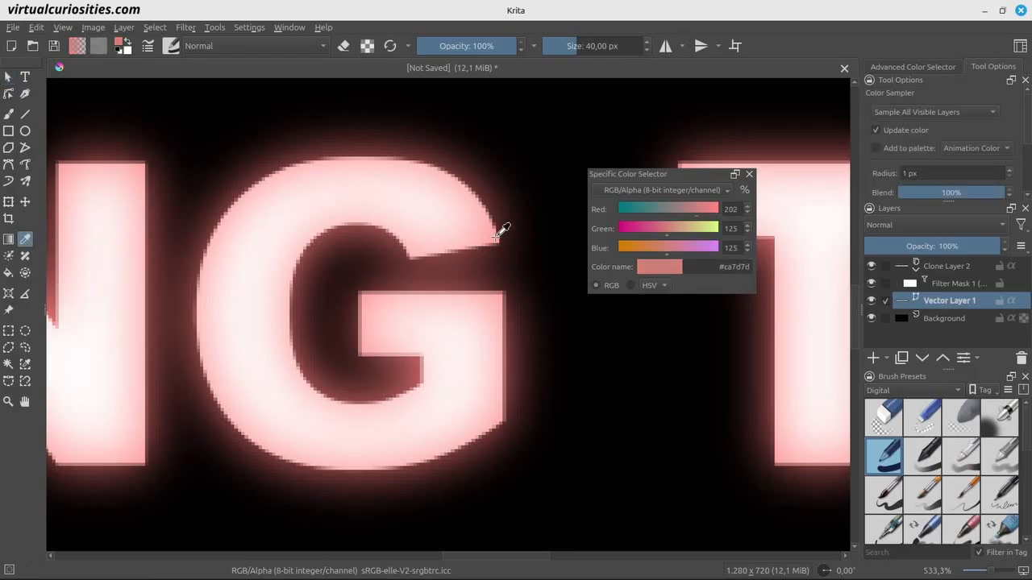
left_click(443, 207)
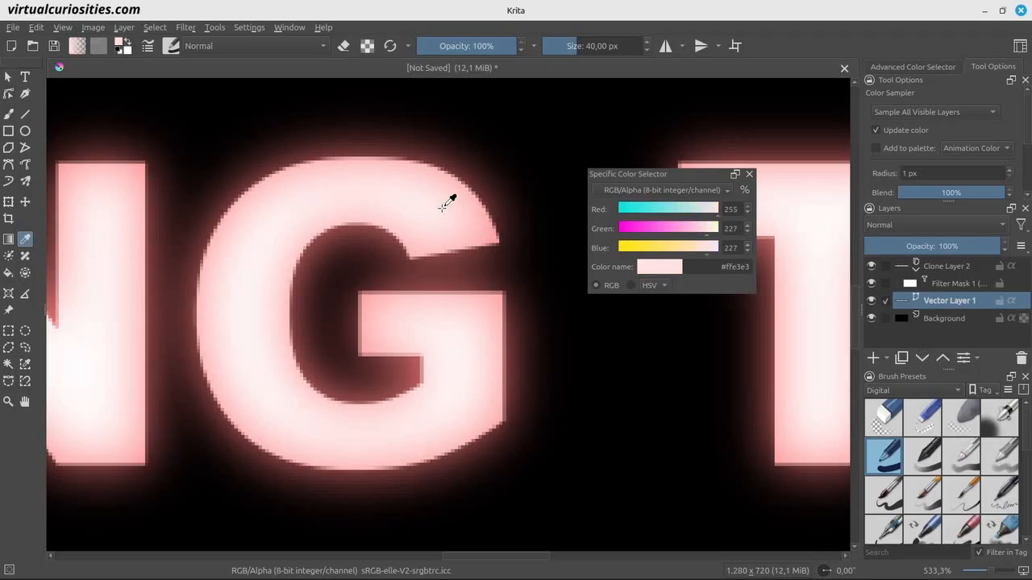
Sample the colour at the edge of the letter G and further inside its fill to compare their RGB values.
left_click(494, 232)
left_click(495, 231)
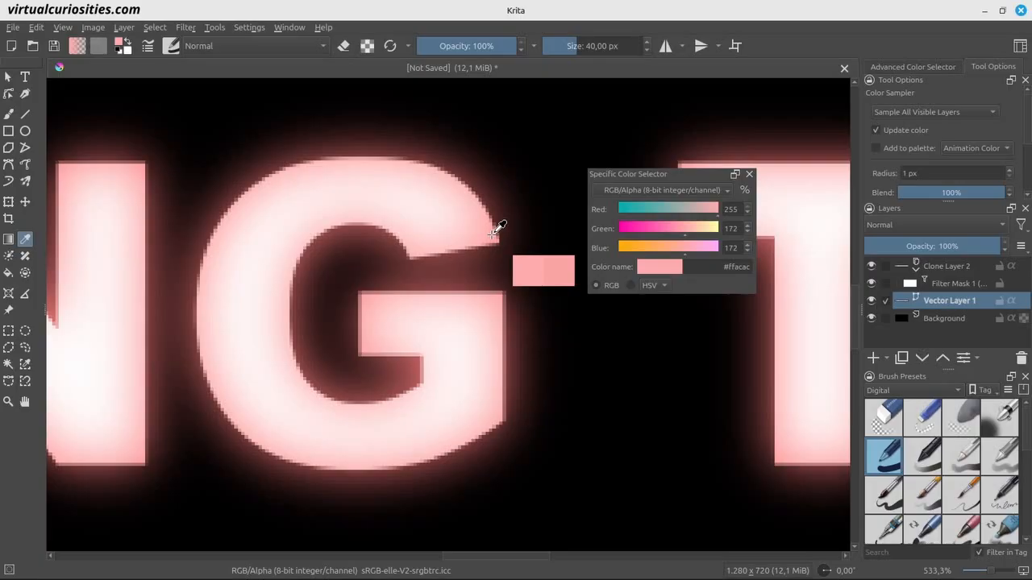
left_click(495, 231)
left_click_drag(495, 232, 468, 222)
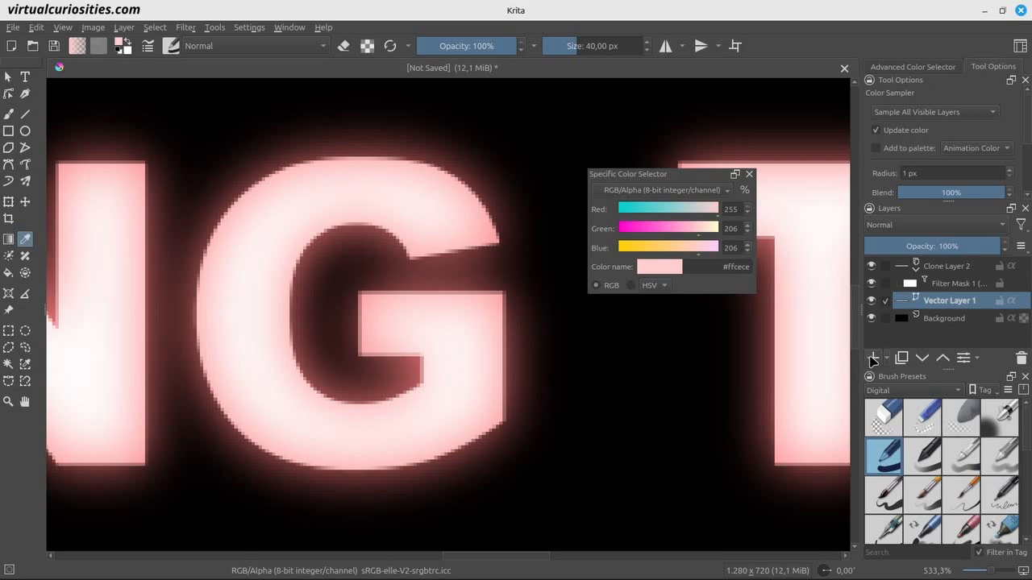
Add a paint layer above the vector text layer and brush a bright green (#00ff00) stroke down across the letter G.
left_click(872, 357)
scroll(641, 327, "down", 4)
left_click_drag(637, 332, 596, 387)
key("b")
mouse_move(699, 228)
left_mouse_down()
mouse_move(719, 227)
mouse_move(615, 210)
left_mouse_up()
left_click_drag(636, 247, 612, 247)
mouse_move(547, 234)
left_mouse_down()
mouse_move(511, 317)
mouse_move(562, 355)
mouse_move(552, 416)
left_mouse_up()
scroll(553, 395, "up", 4)
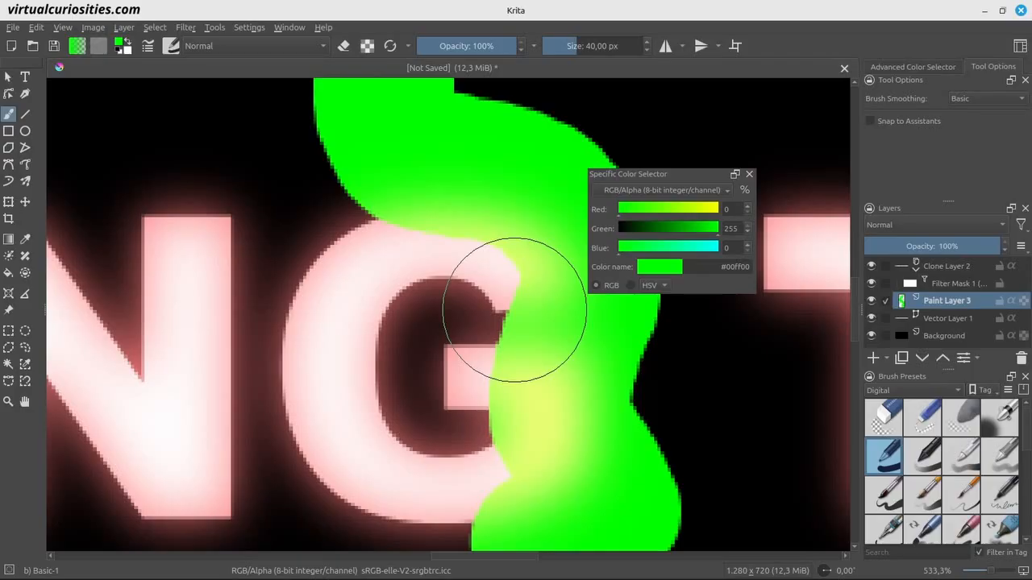
scroll(515, 309, "down", 4)
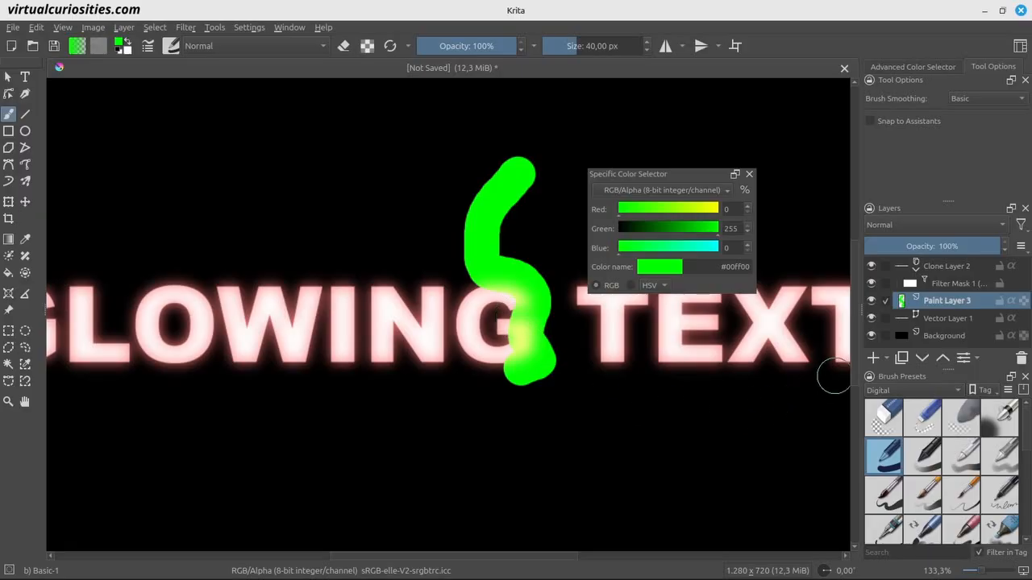
Group Paint Layer 3 with Vector Layer 1 and set Clone Layer 2 to copy from Group 4.
left_click(951, 319, "shift")
key("ctrl+g")
right_click(951, 319)
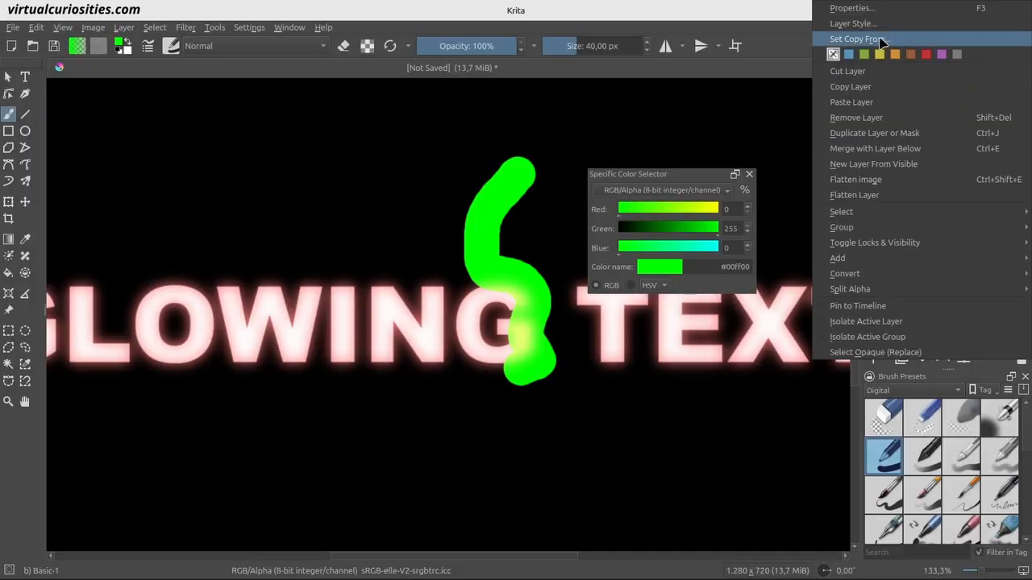
left_click(555, 269)
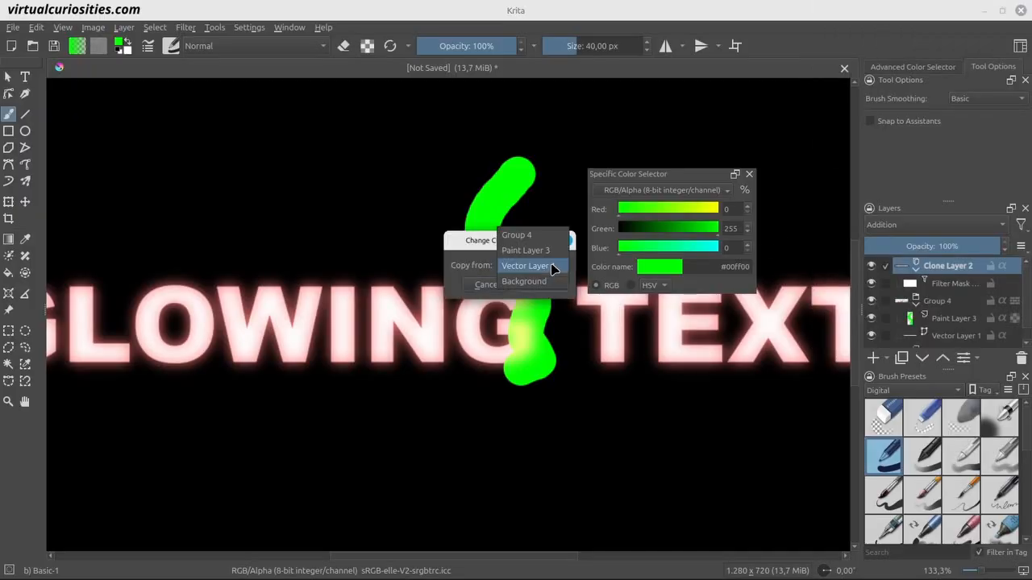
left_click(551, 235)
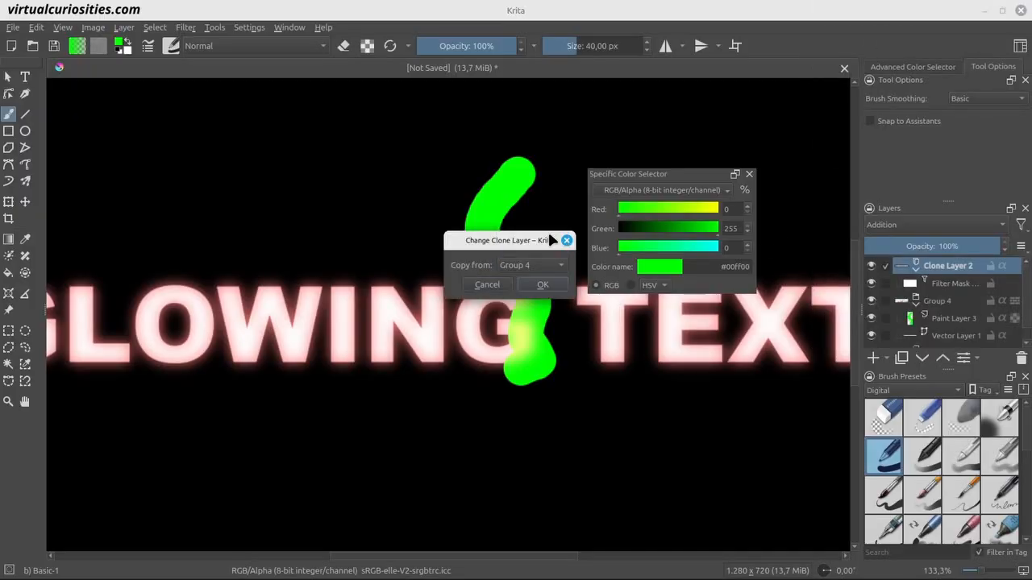
left_click(556, 285)
scroll(529, 215, "up", 5)
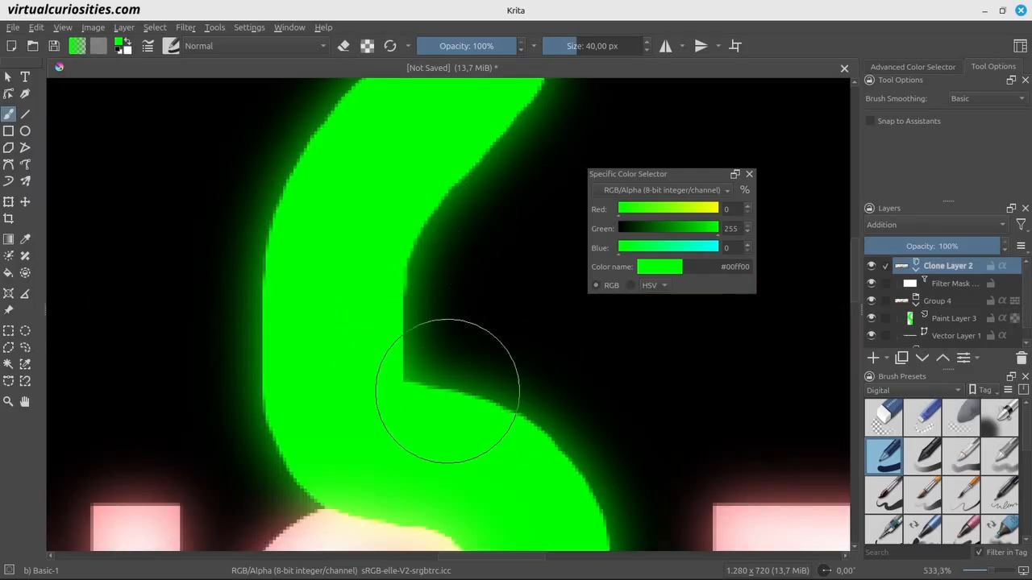
scroll(515, 416, "down", 1)
scroll(515, 416, "down", 2)
Paint more strokes above the text on Paint Layer 3, first in green and over them in light purple (#a79cff).
left_click(954, 318)
mouse_move(262, 382)
left_mouse_down()
mouse_move(306, 371)
mouse_move(178, 371)
left_mouse_up()
left_click(678, 229)
left_click_drag(671, 248, 674, 248)
mouse_move(419, 300)
left_mouse_down()
mouse_move(606, 341)
mouse_move(369, 346)
left_mouse_up()
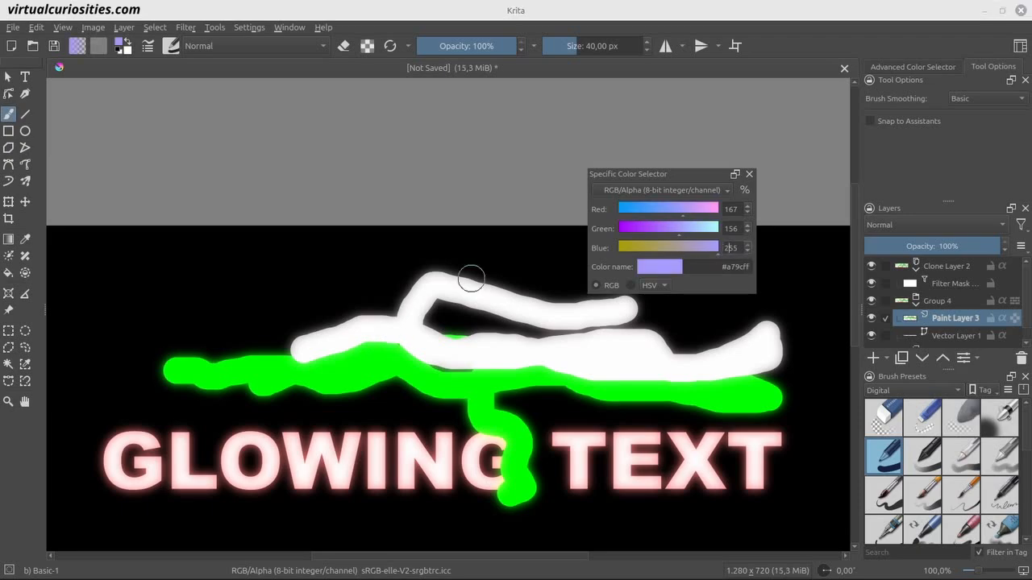
left_click_drag(472, 279, 842, 366)
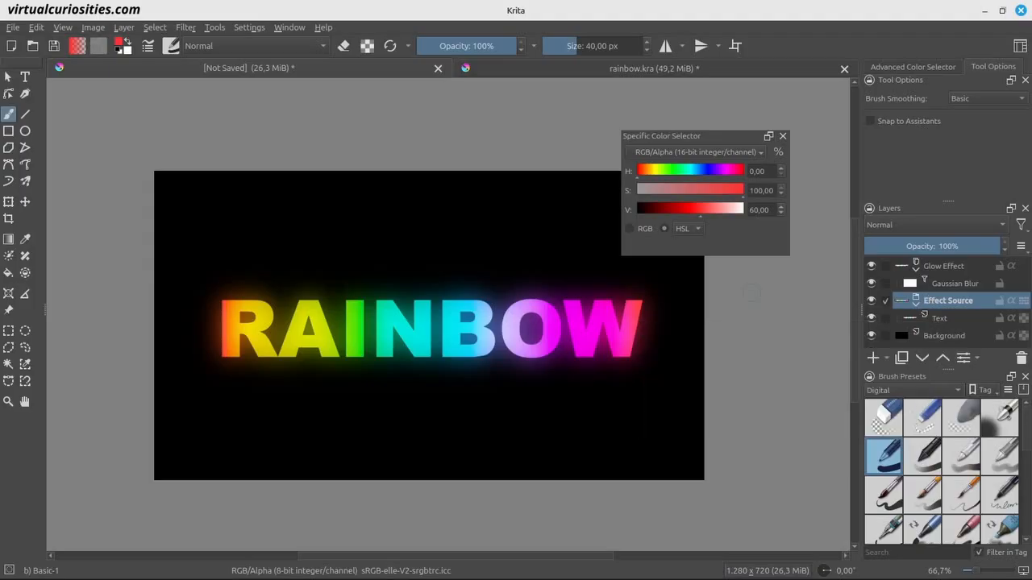
Convert the RAINBOW image's colour space to 16-bit integer/channel with the Rec2020-elle-V4-g10.icc profile.
left_click(93, 27)
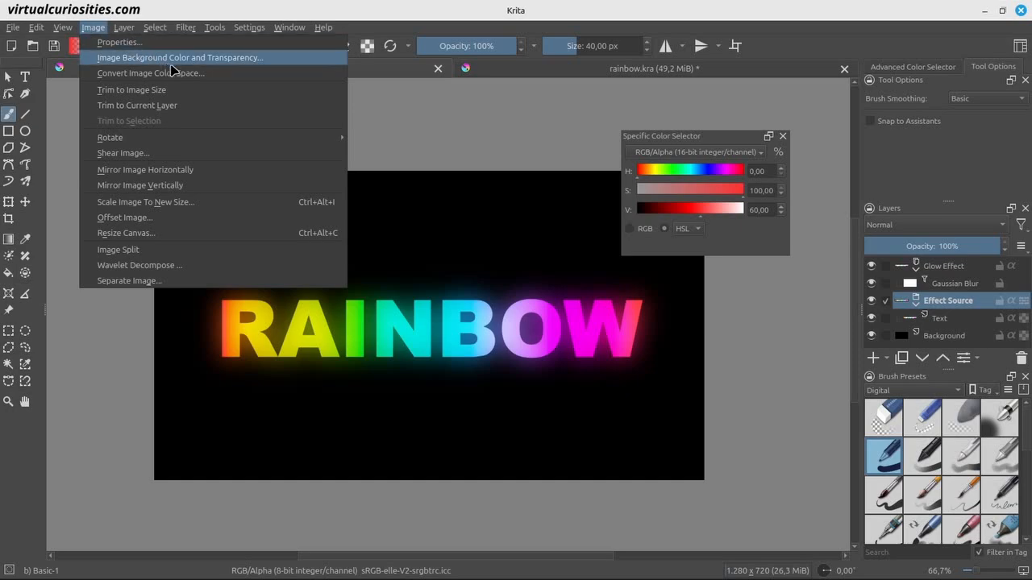
left_click(189, 74)
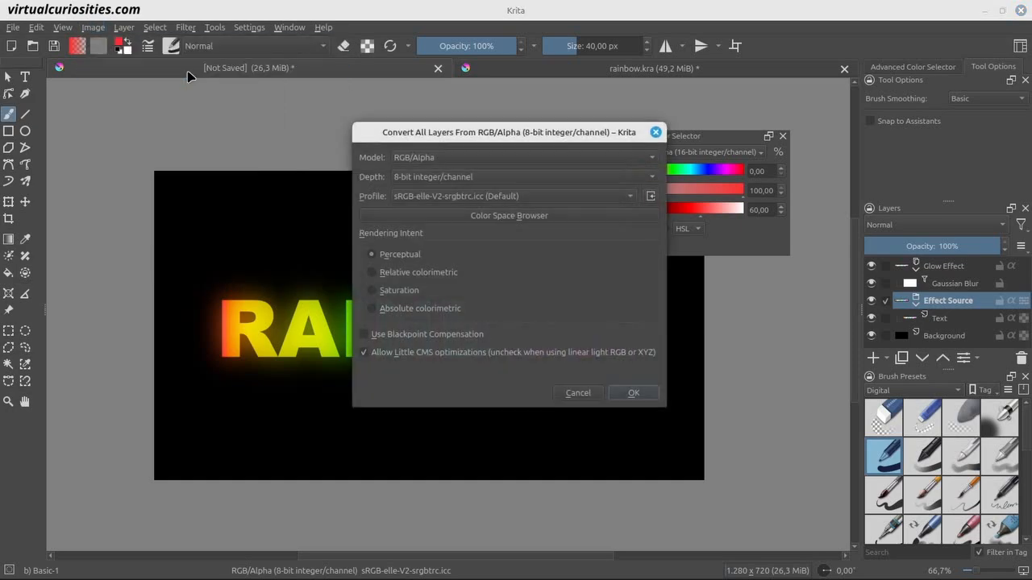
left_click(434, 177)
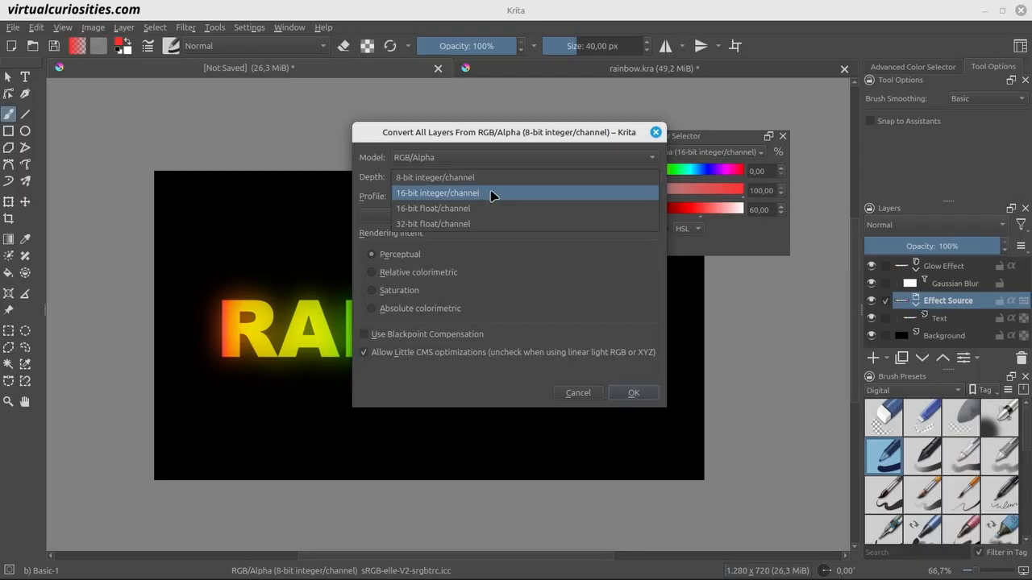
left_click(493, 193)
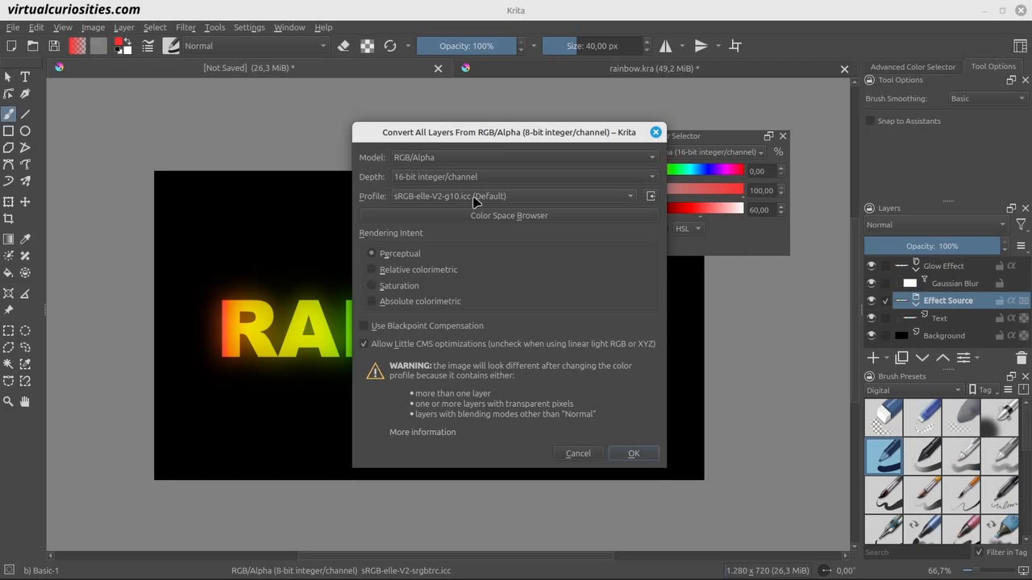
left_click(486, 215)
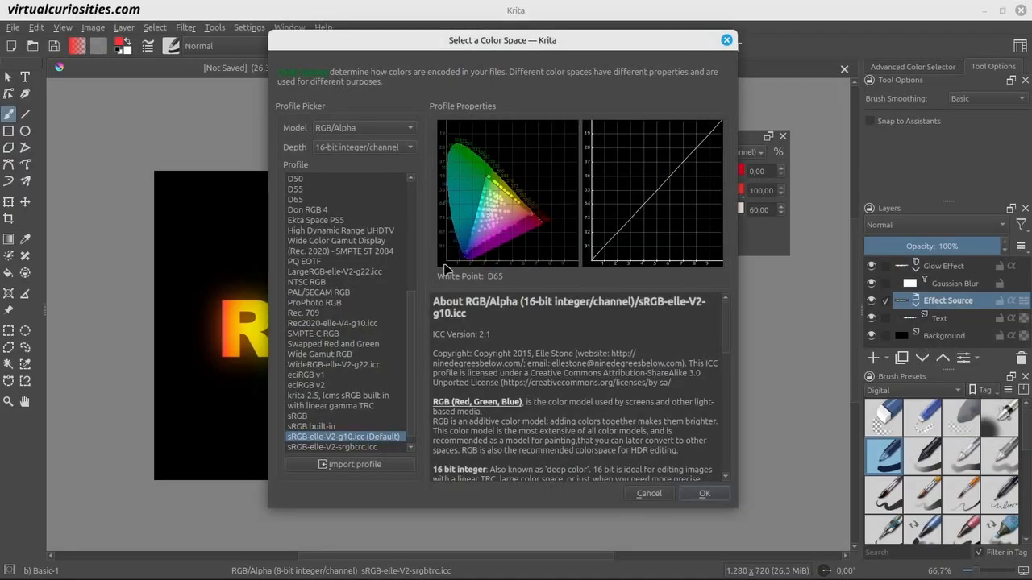
left_click(353, 324)
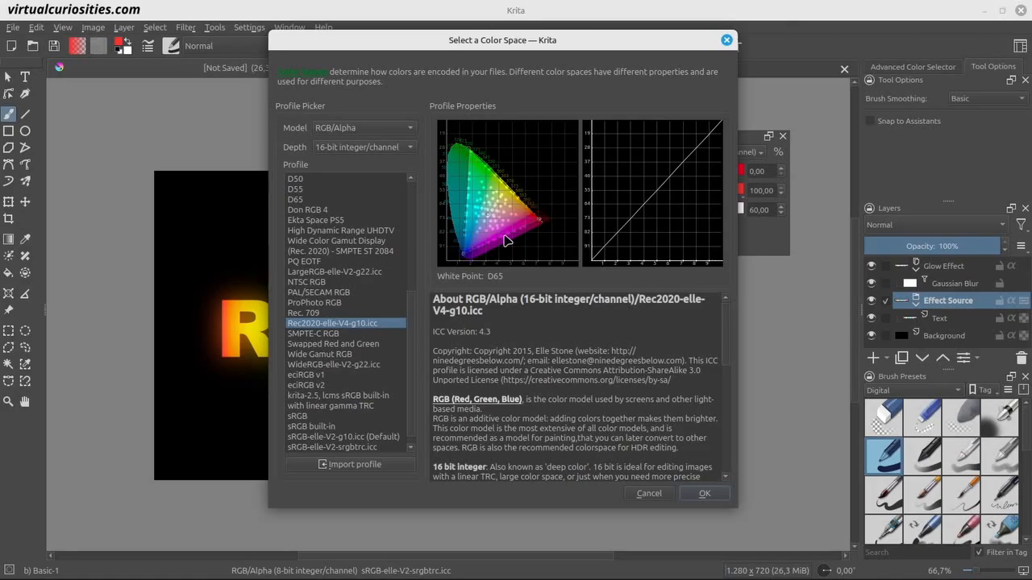
left_click(709, 494)
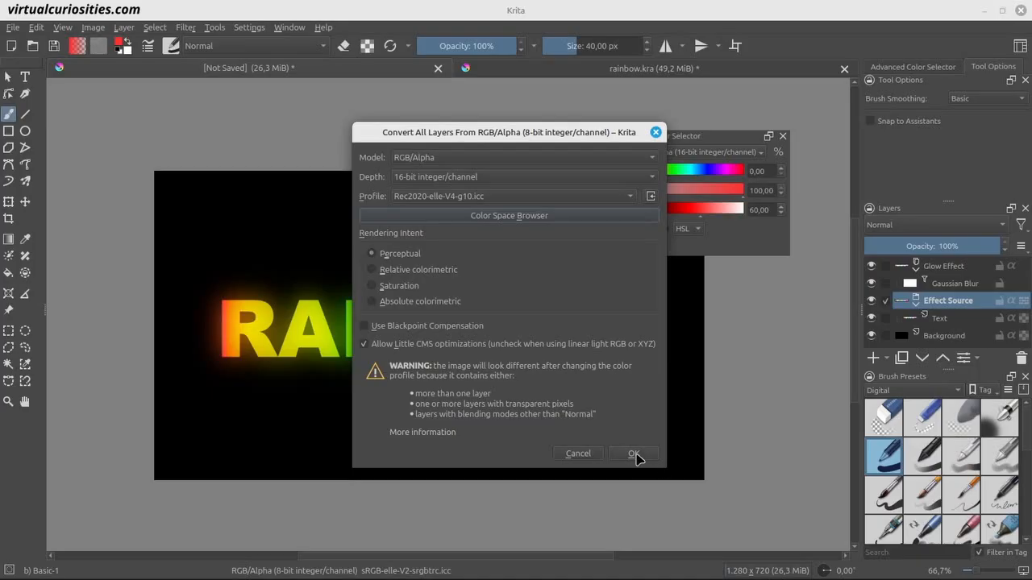
left_click(633, 453)
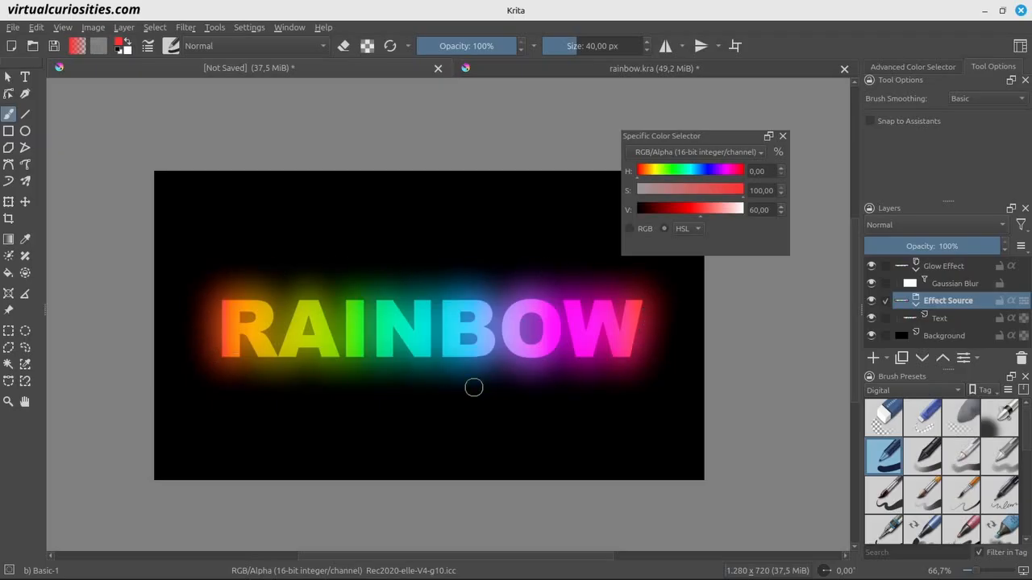
Try the Glow Effect layer at about 50% opacity and return it to 100%.
scroll(463, 314, "up", 3)
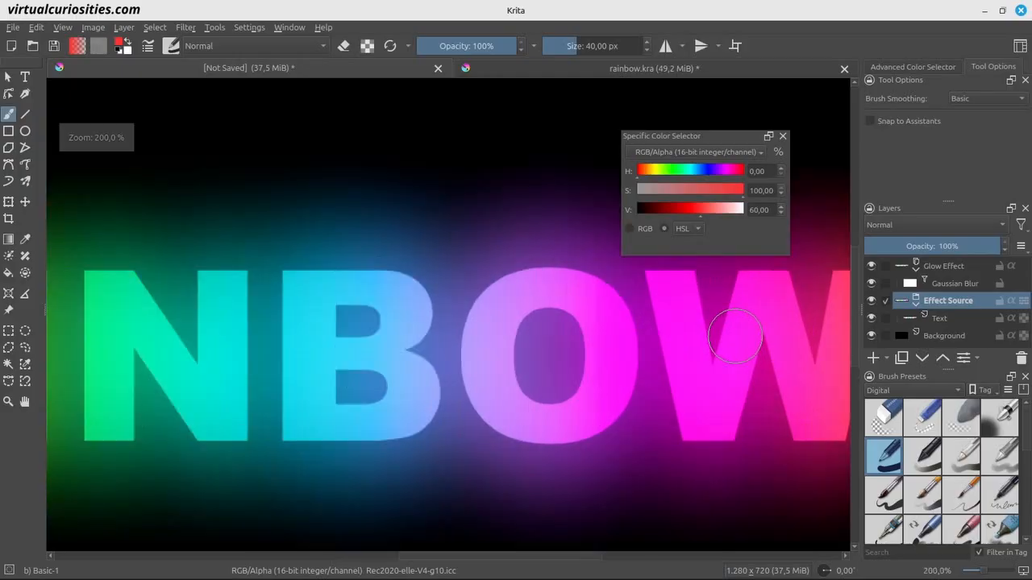
left_click_drag(743, 338, 733, 308)
left_click(956, 267)
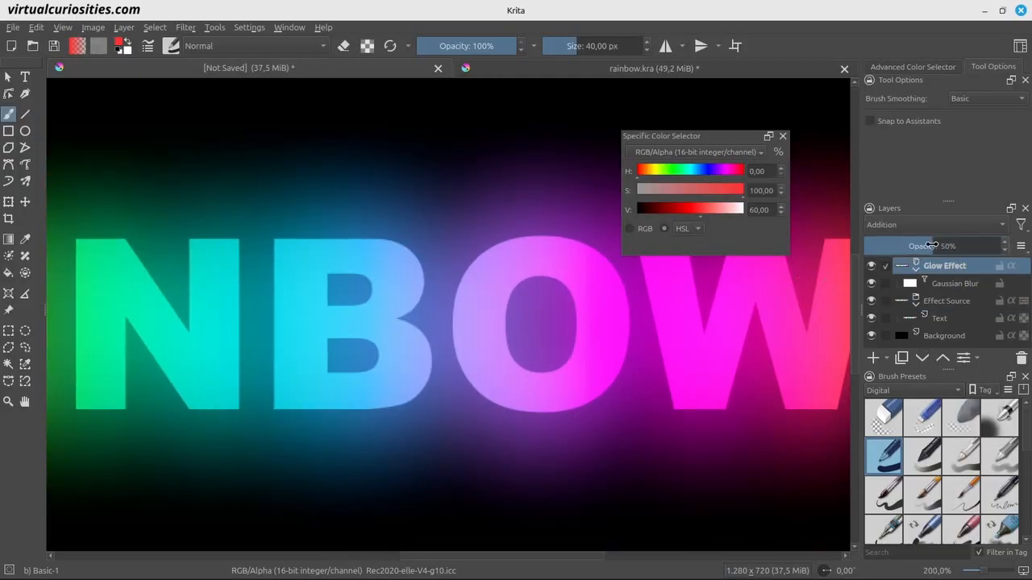
left_click_drag(930, 246, 1004, 246)
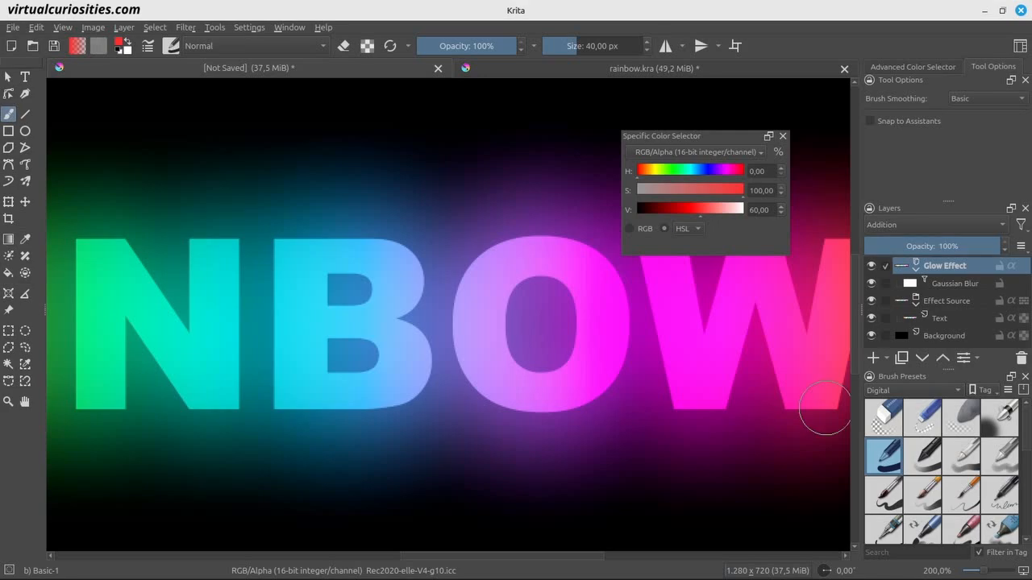
Add a Levels filter mask with default settings to the Glow Effect layer.
left_click(886, 358)
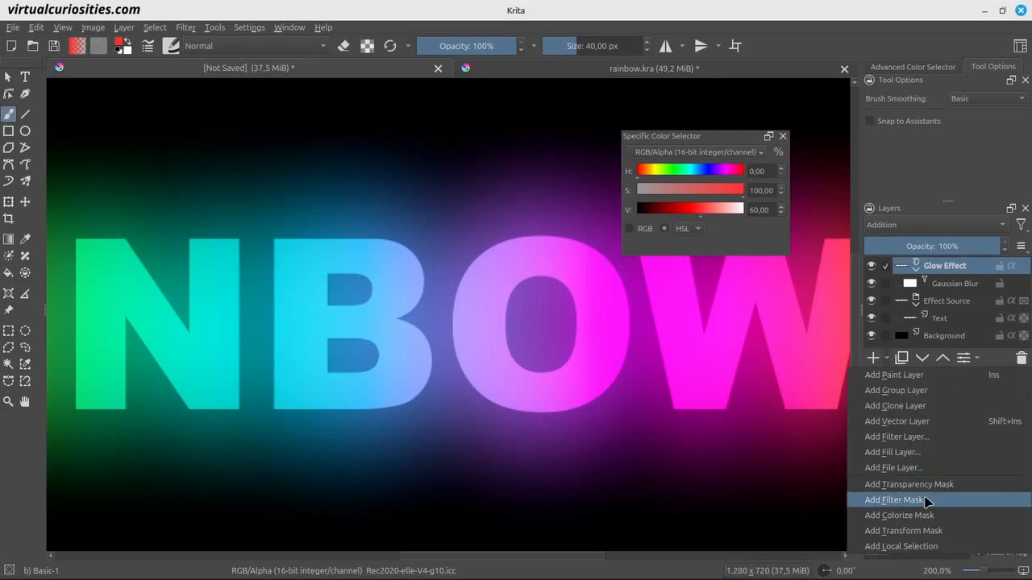
left_click(926, 500)
left_click(293, 142)
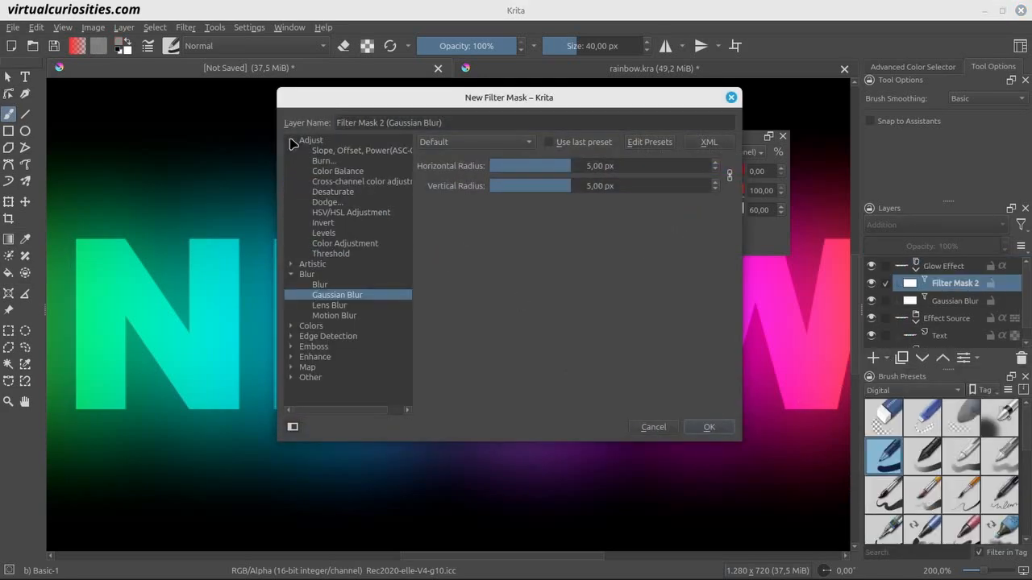
left_click(355, 233)
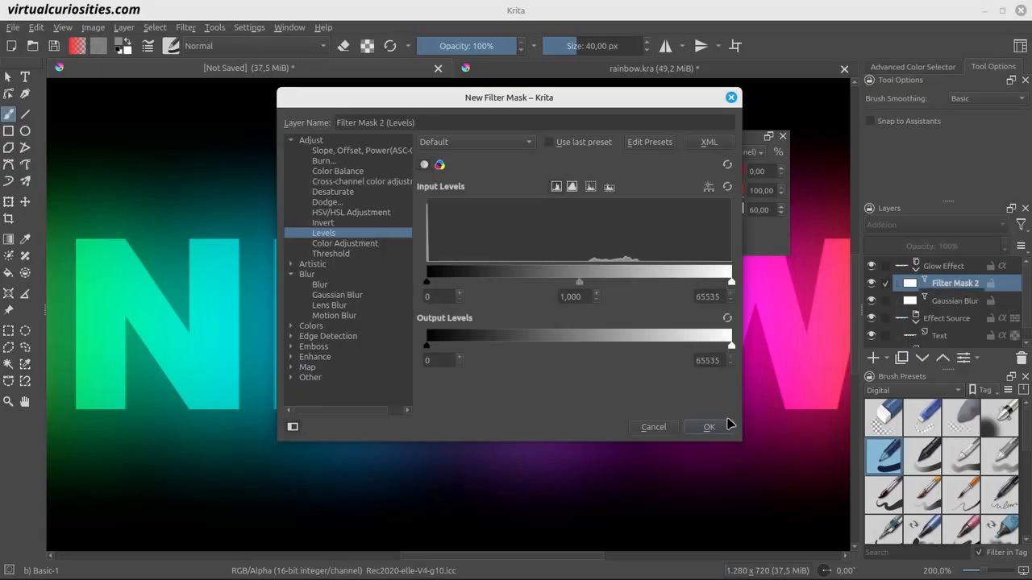
left_click(725, 426)
Open the Levels mask's properties beside the text and switch to per-channel adjustment of the Alpha channel.
key("F3")
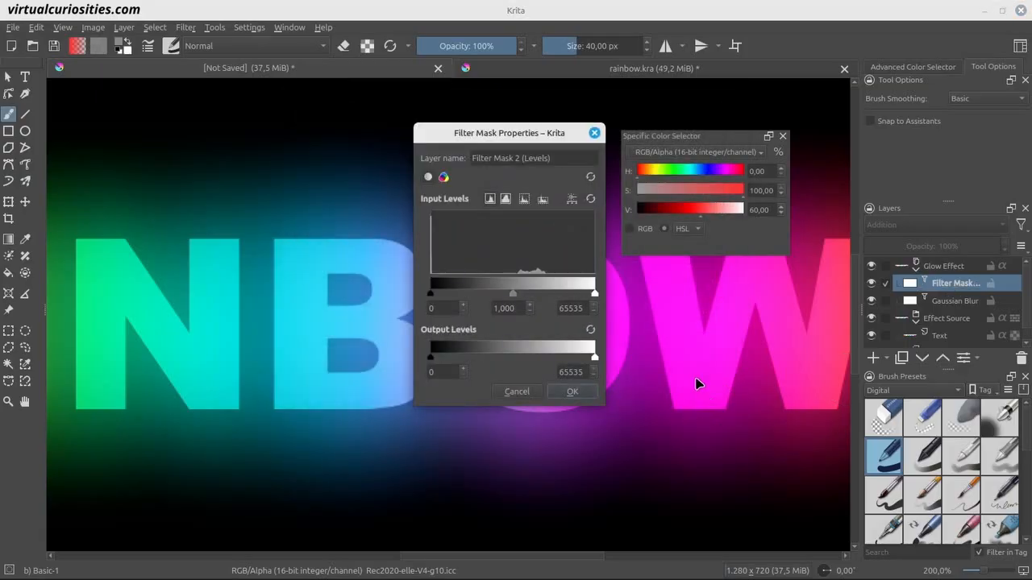
left_click_drag(534, 134, 256, 131)
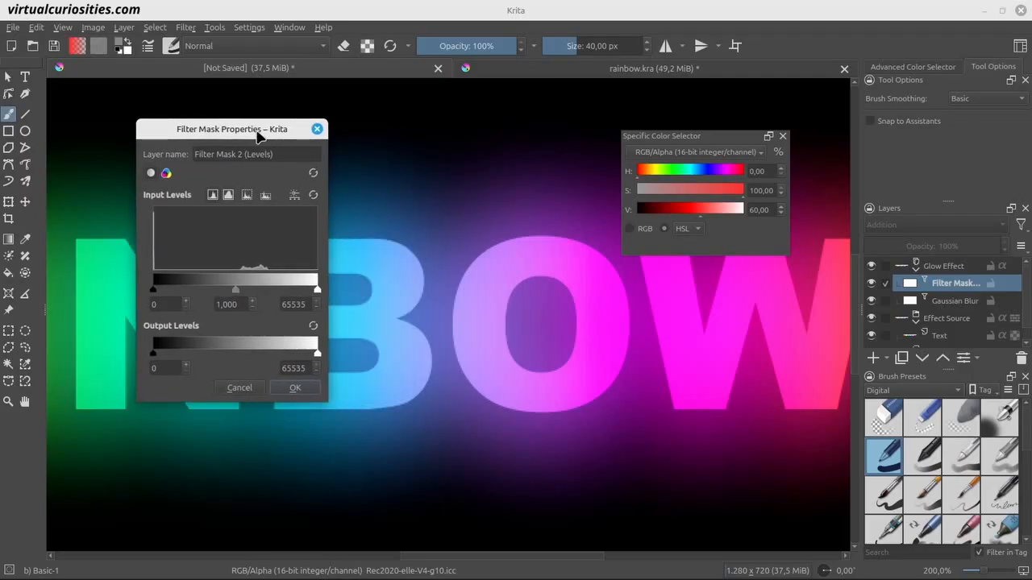
left_click(166, 173)
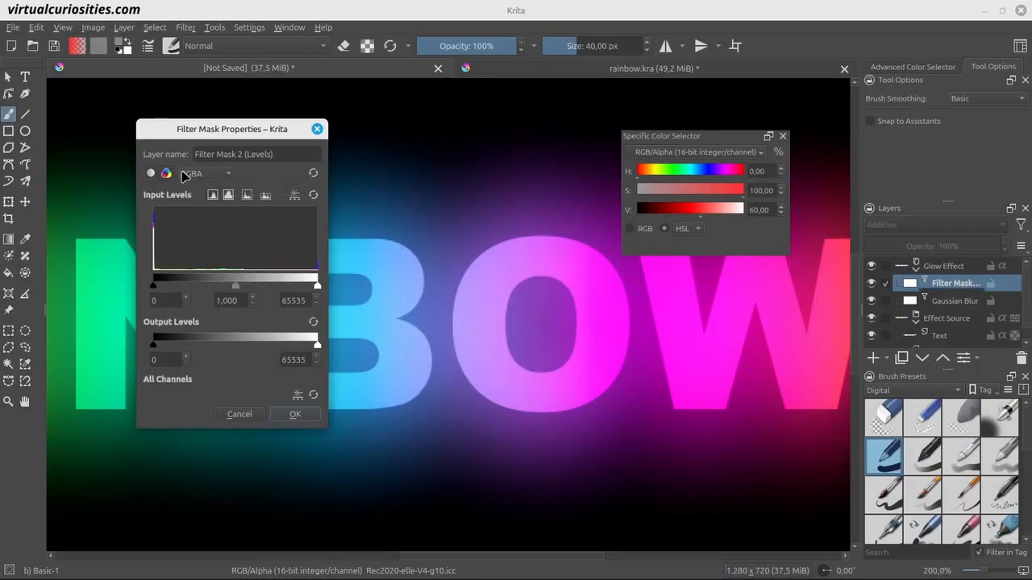
left_click(211, 175)
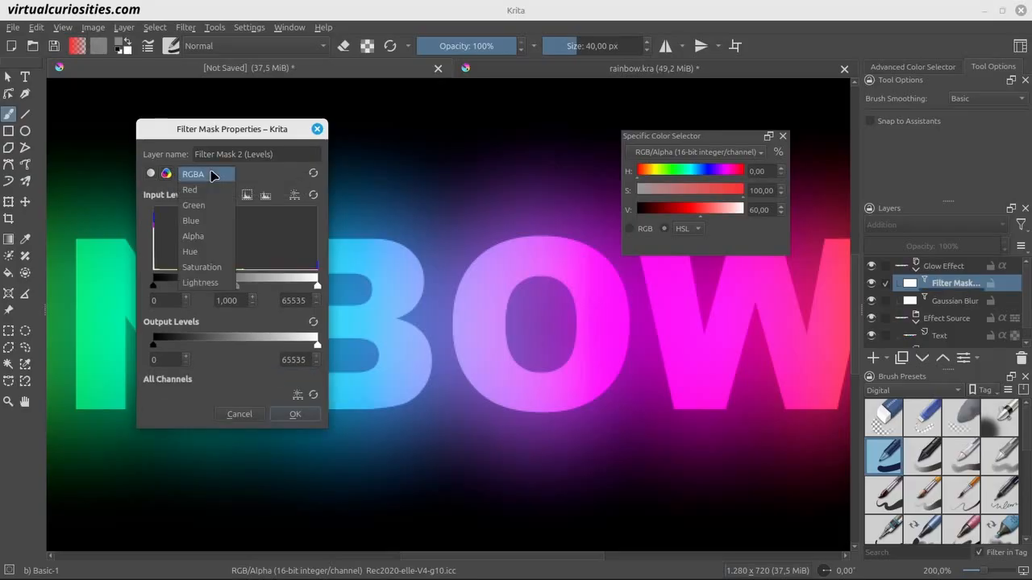
left_click(209, 236)
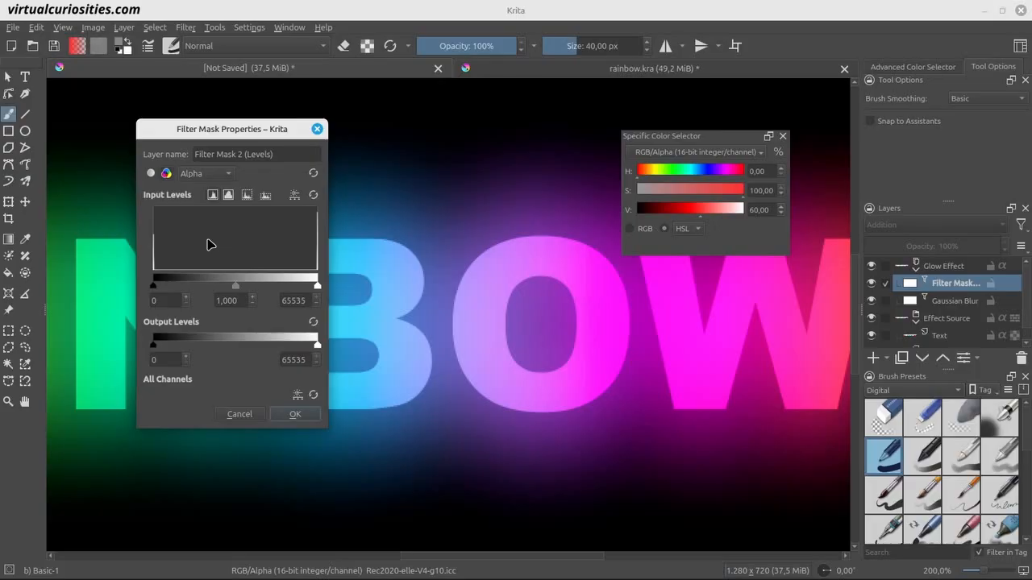
Try gamma values of 2.2, 0.45 and about 0.302 for the Alpha input levels of the Levels mask.
double_click(229, 300)
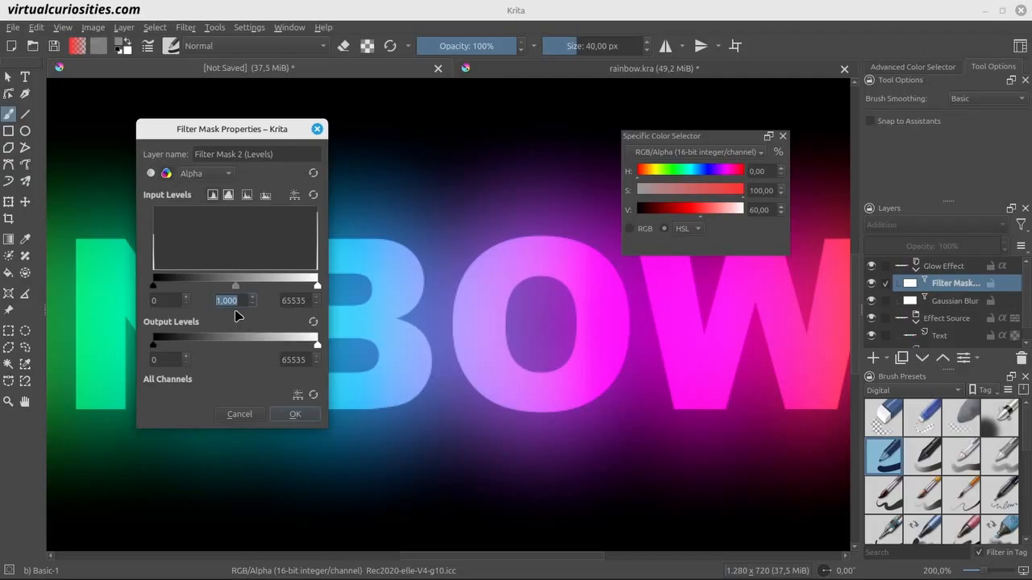
type("2.2")
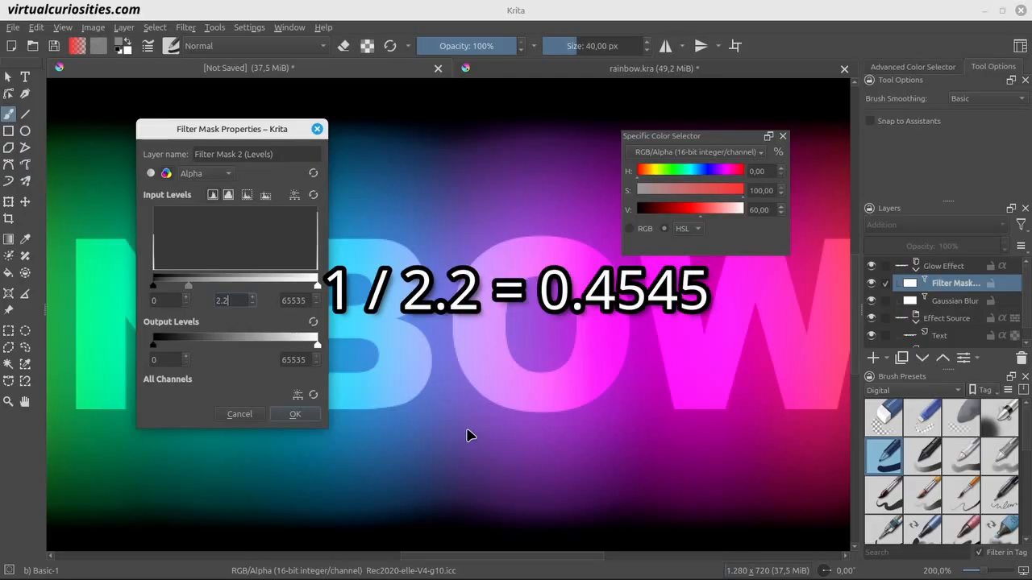
left_click_drag(236, 301, 188, 291)
type("0.45")
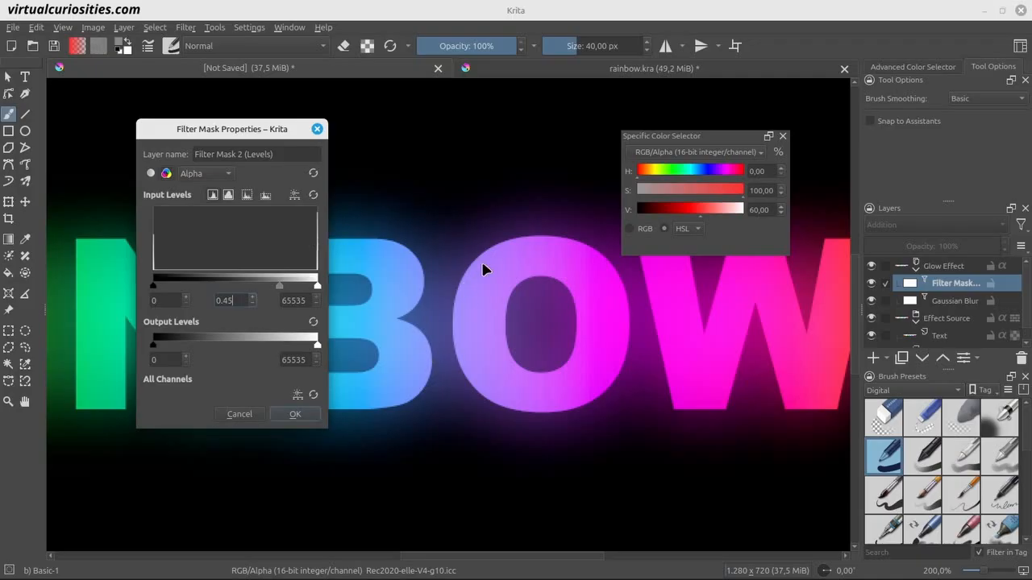
mouse_move(283, 294)
left_mouse_down()
mouse_move(263, 293)
mouse_move(299, 295)
mouse_move(295, 287)
left_mouse_up()
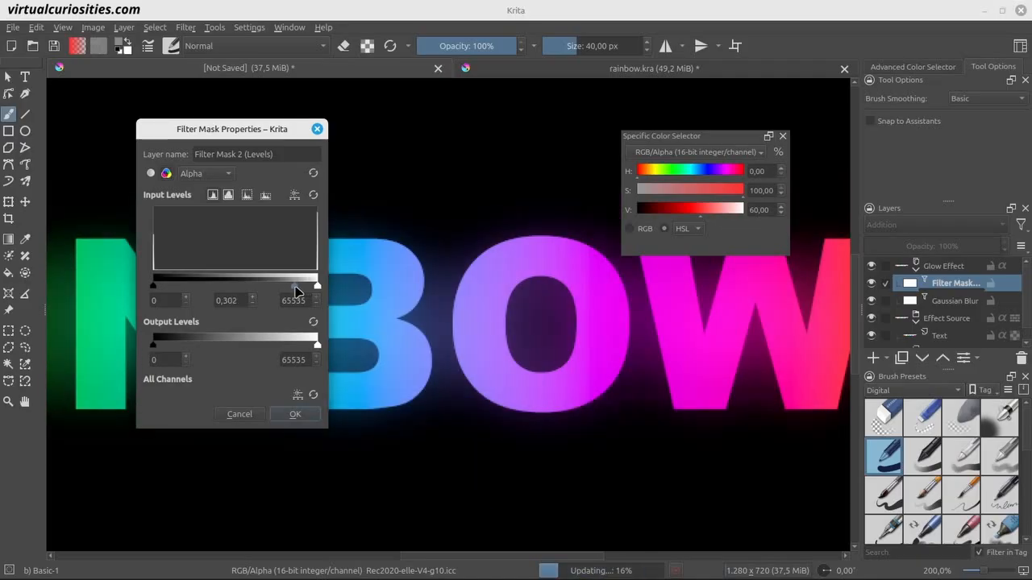
key("Escape")
Replace the Levels mask on the Glow Effect layer with a default Color Adjustment filter mask.
key("shift+Delete")
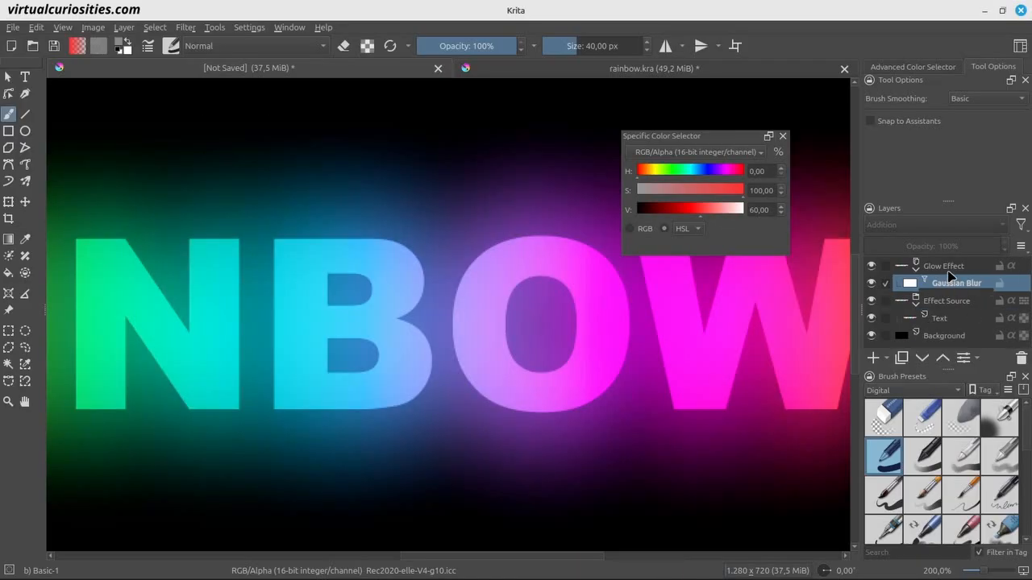
left_click(947, 271)
left_click(885, 358)
left_click(899, 501)
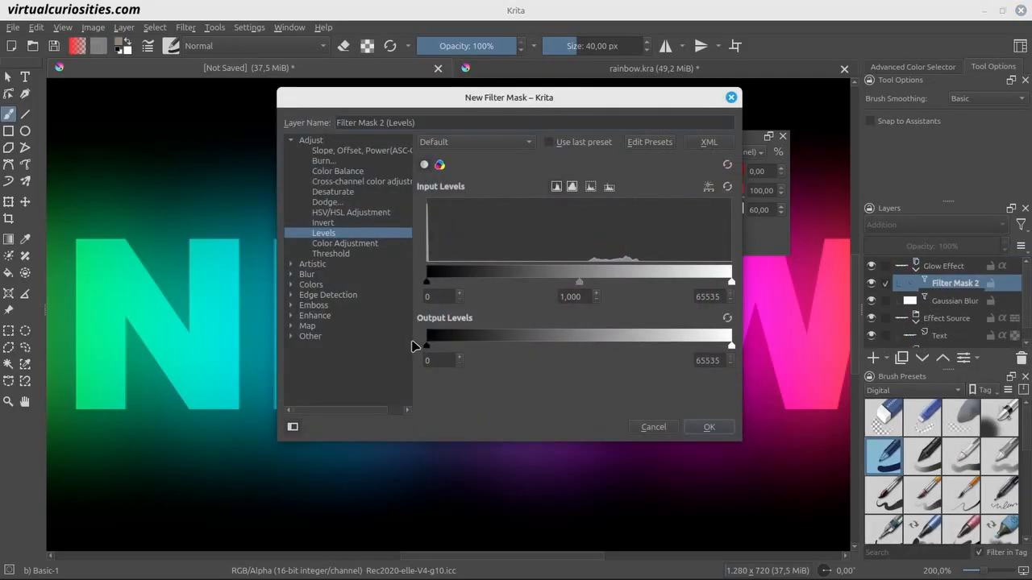
left_click(395, 243)
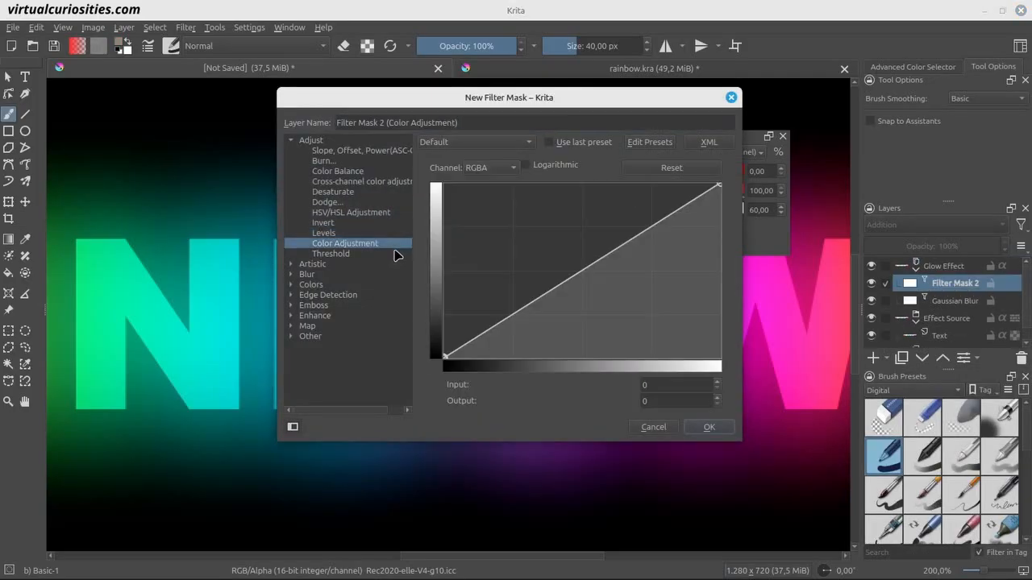
left_click(708, 426)
Switch the Color Adjustment mask to the Alpha channel and bend its curve down through about input 32545, output 12850.
left_click(153, 167)
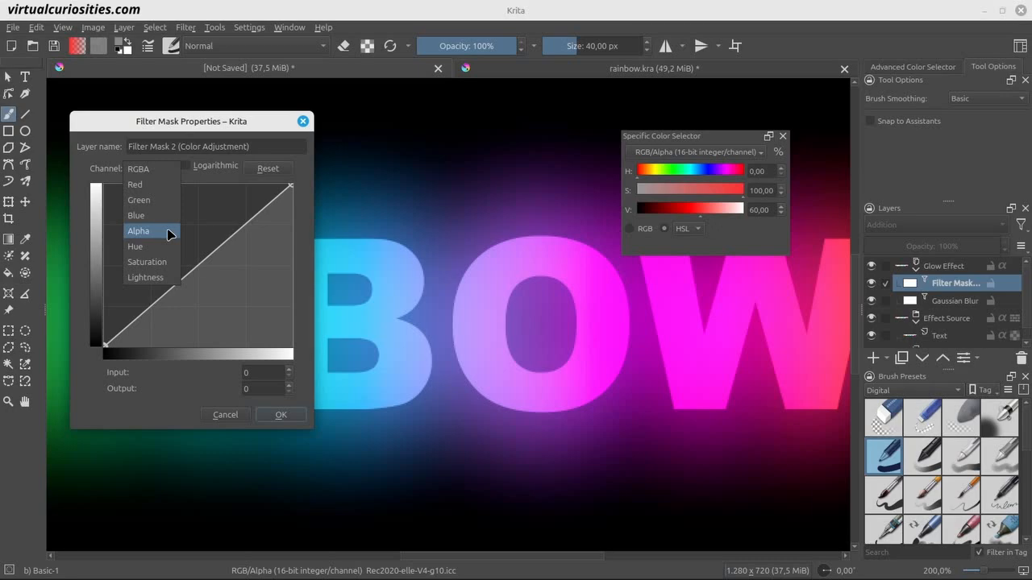
left_click(169, 233)
left_click_drag(159, 299, 197, 316)
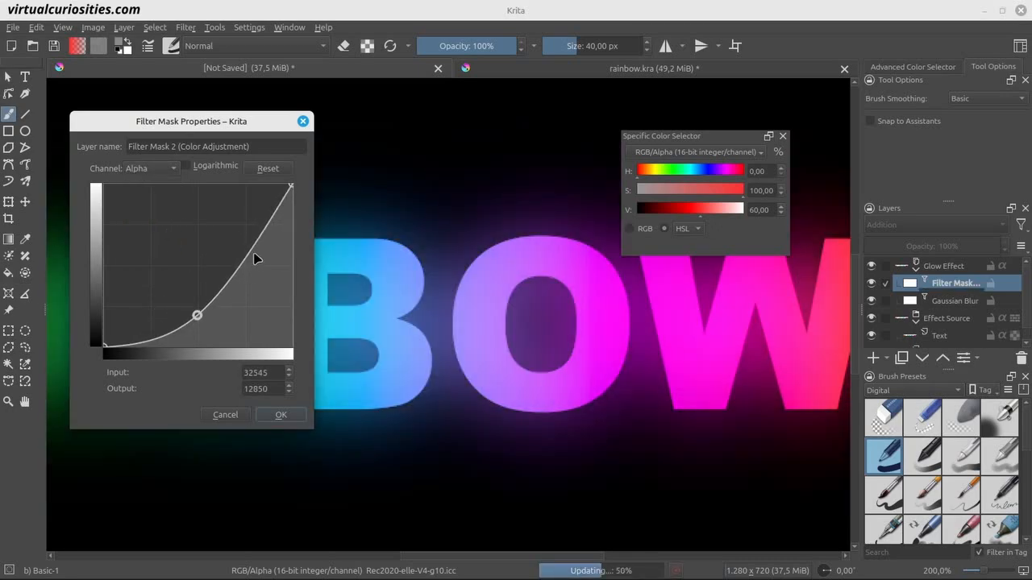
left_click_drag(254, 254, 260, 265)
Try an extreme wave-shaped Alpha curve with several alternating high and low points and discard it.
left_click_drag(198, 316, 158, 193)
left_click_drag(264, 270, 192, 320)
left_click_drag(158, 193, 108, 185)
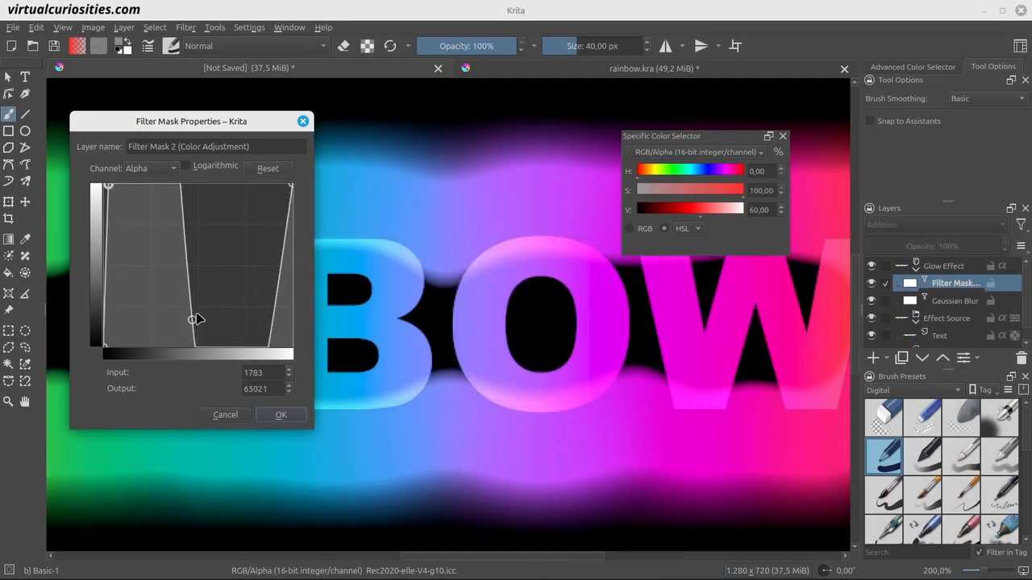
left_click_drag(193, 319, 139, 322)
left_click_drag(275, 327, 164, 227)
left_click_drag(206, 274, 206, 336)
left_click_drag(263, 314, 225, 233)
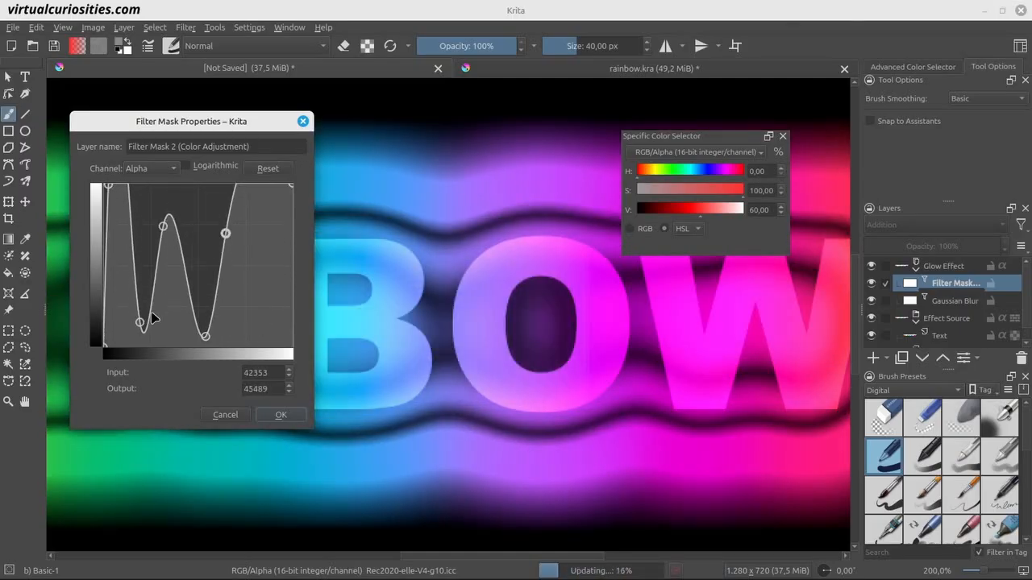
key("Escape")
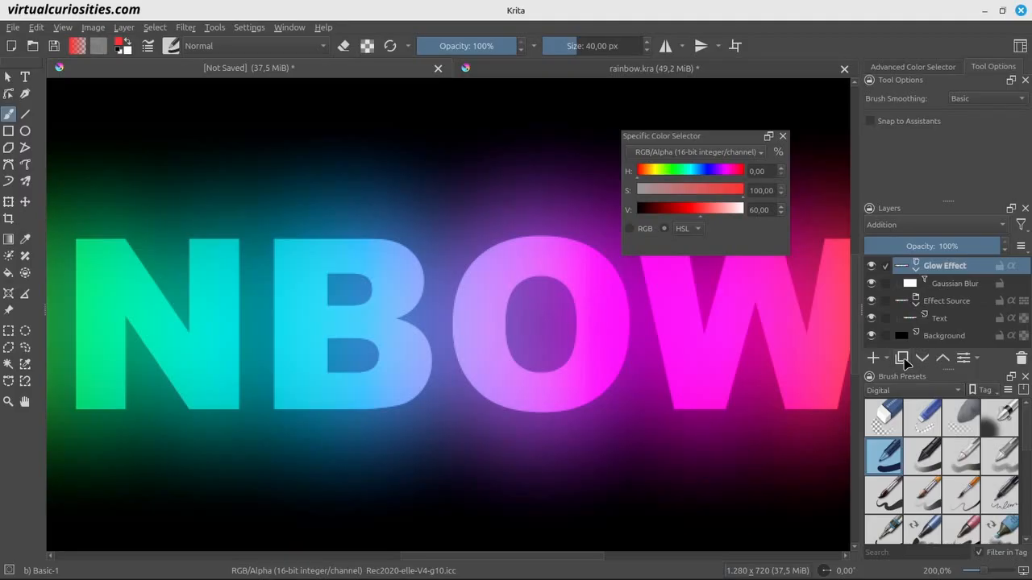
Duplicate the Glow Effect layer and set the copy's Gaussian Blur radius to about 10.42 px in both directions.
left_click(903, 361)
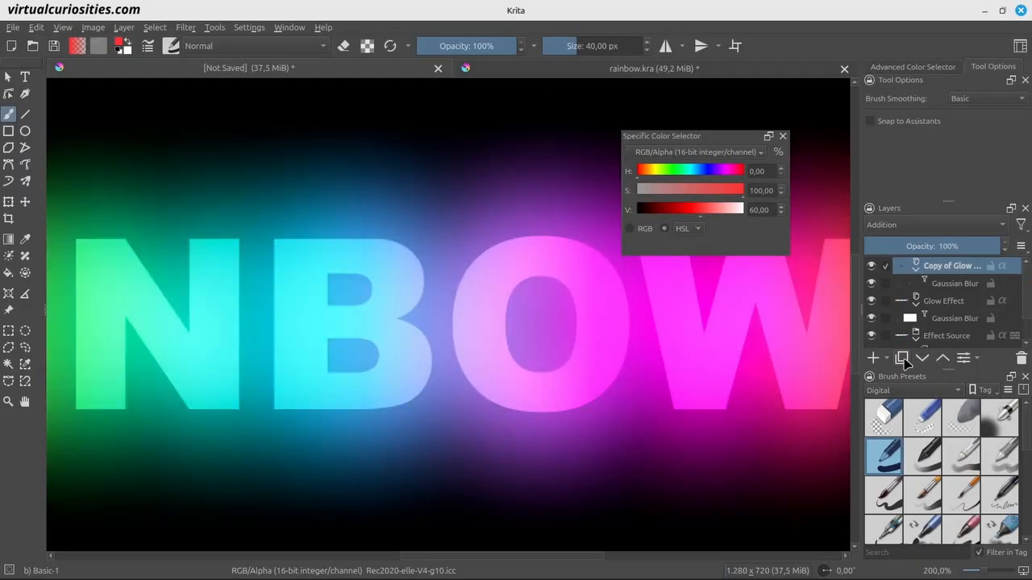
right_click(953, 287)
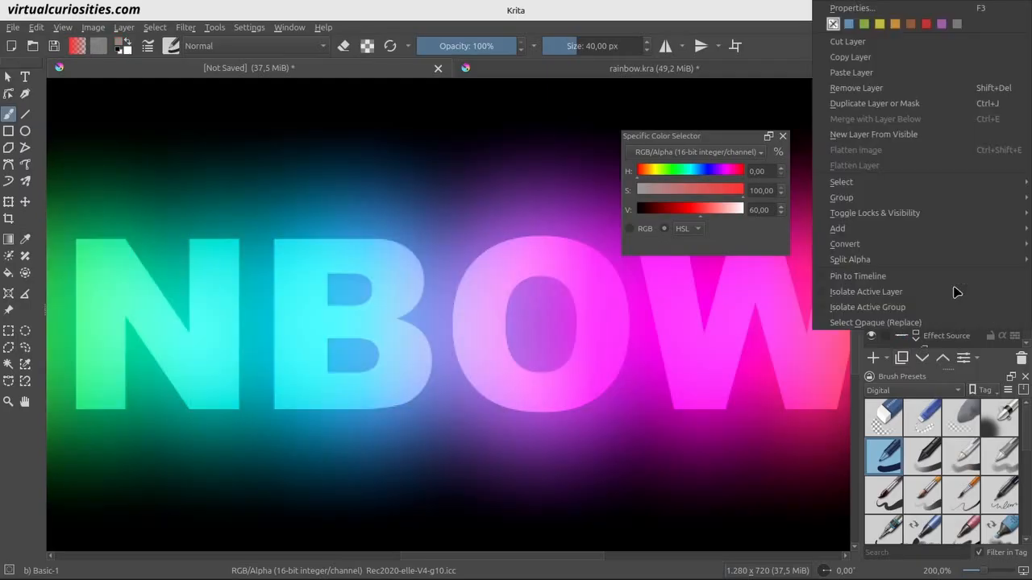
left_click(884, 8)
type("25")
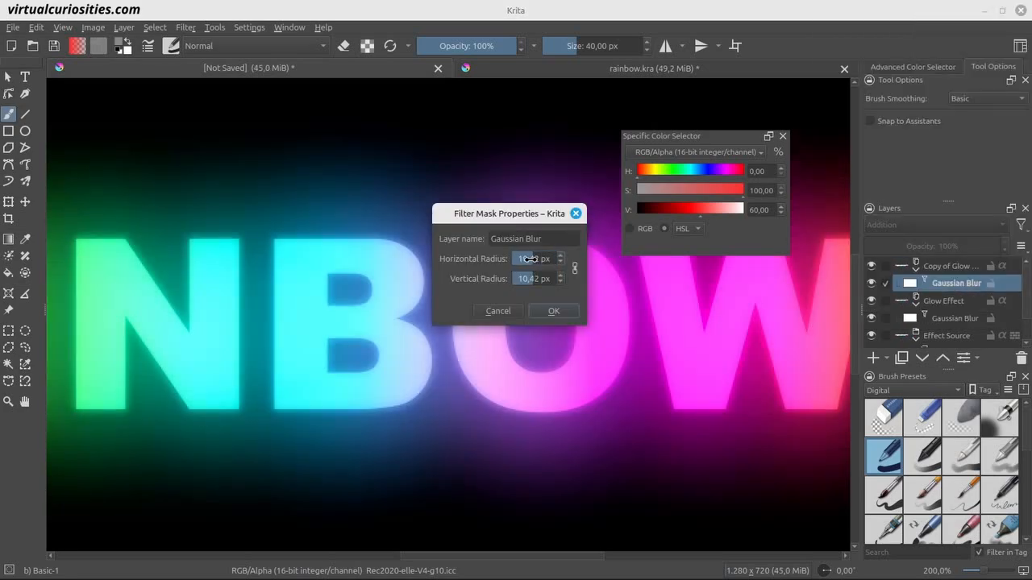
left_click(564, 310)
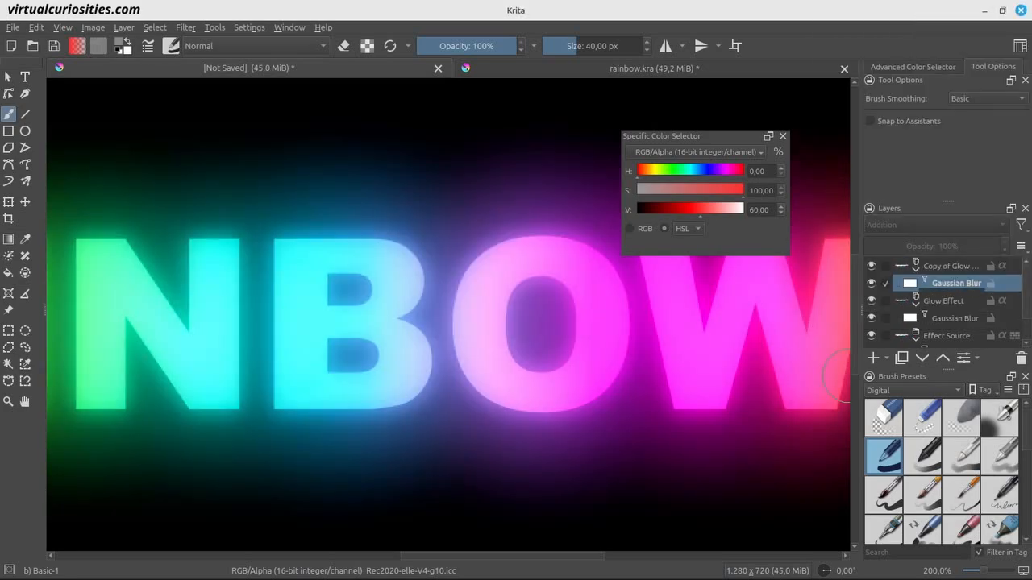
Duplicate the copied glow layer and open the Gaussian Blur mask properties of the new copy.
left_click(902, 358)
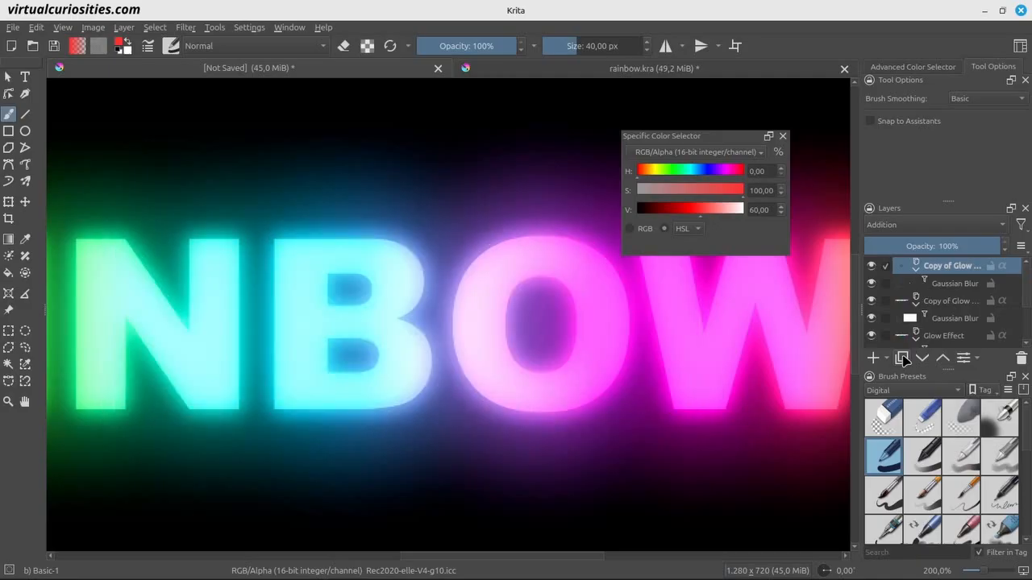
left_click(939, 285)
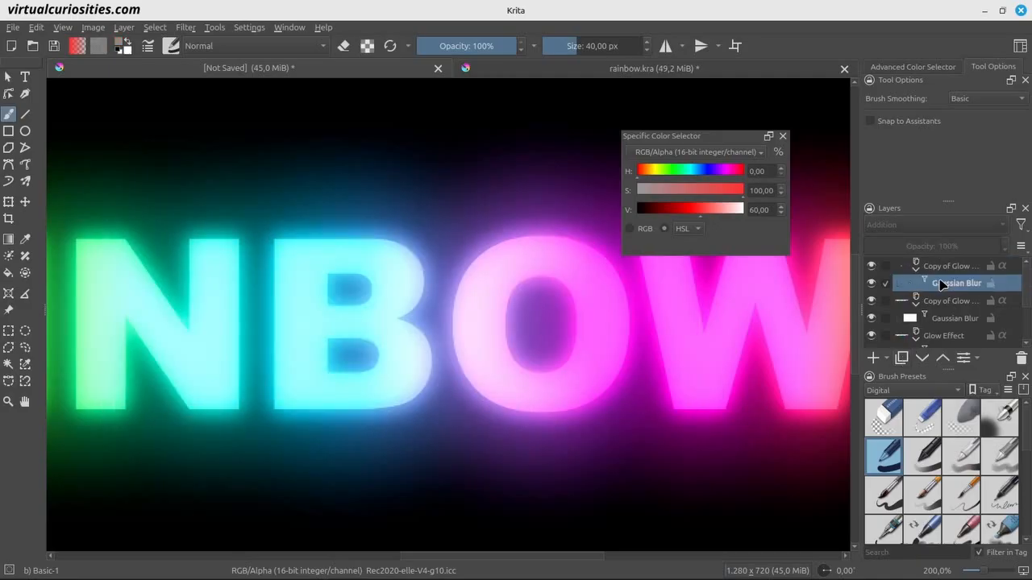
key("F3")
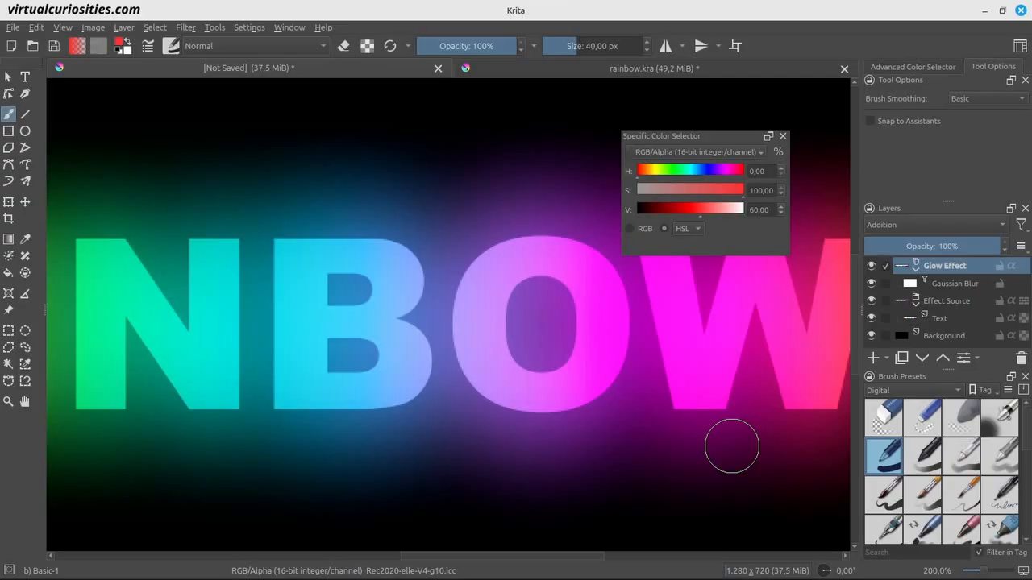
Try an HSV/HSL Adjustment filter mask with Lightness 52 on the Glow Effect layer and cancel it.
left_click(886, 358)
left_click(917, 493)
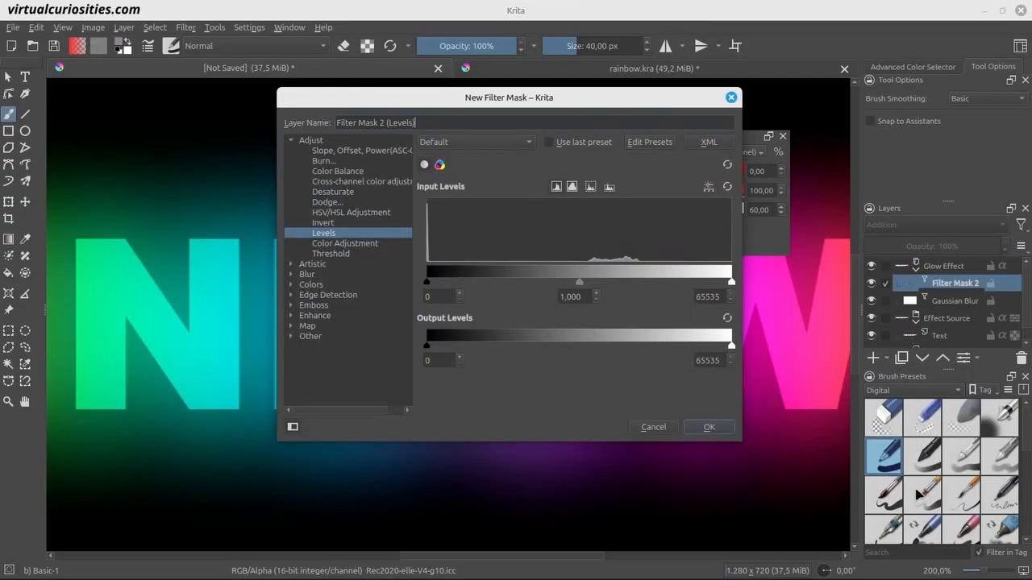
left_click(376, 214)
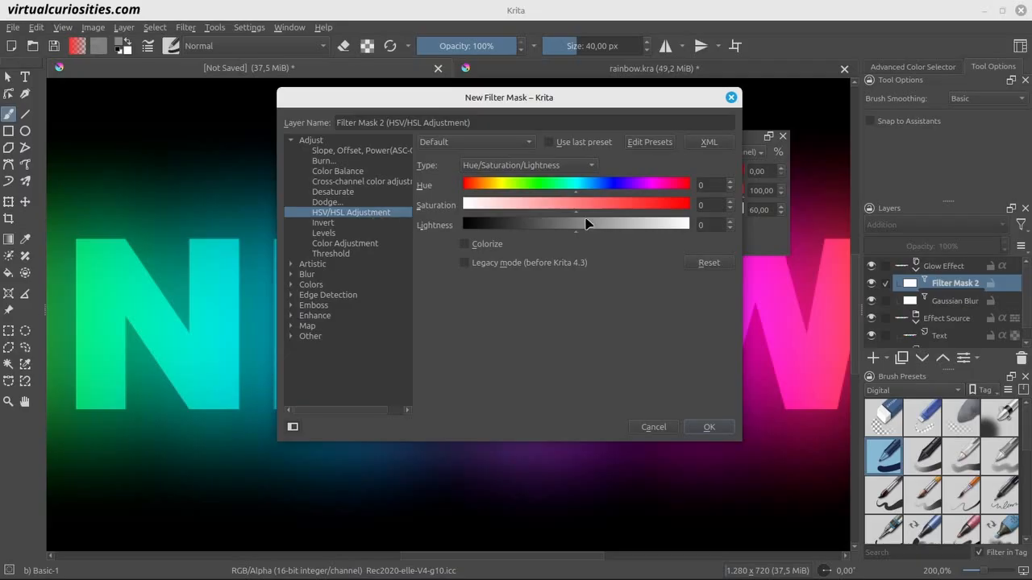
left_click_drag(587, 223, 636, 230)
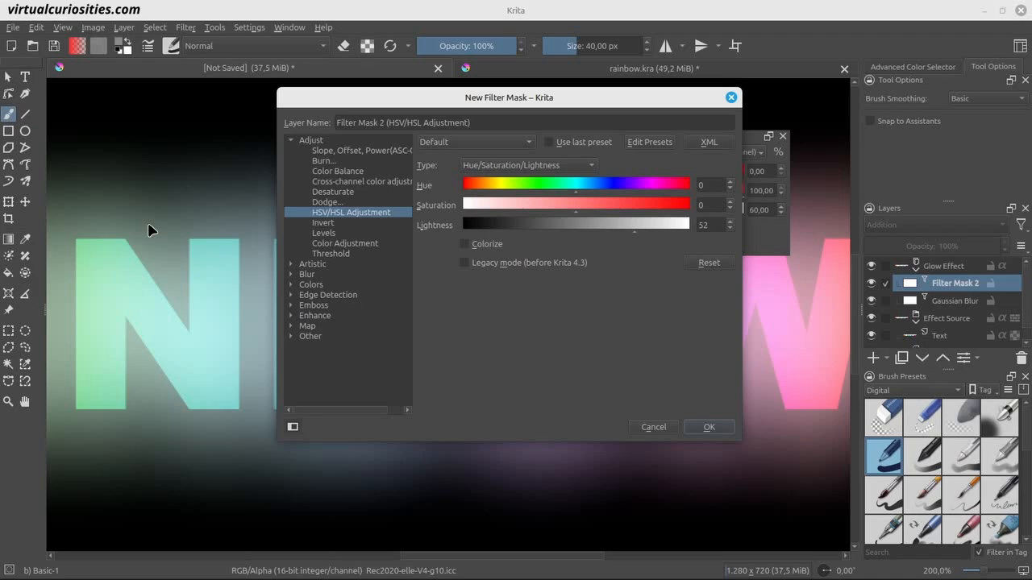
left_click(652, 427)
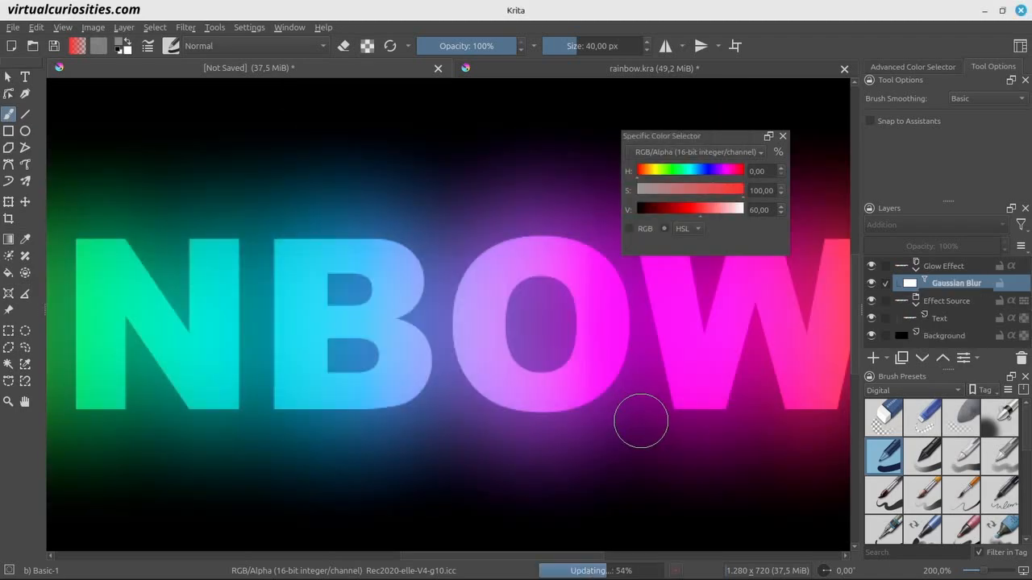
Add a Cross-channel color adjustment filter mask to the Glow Effect layer.
left_click(947, 268)
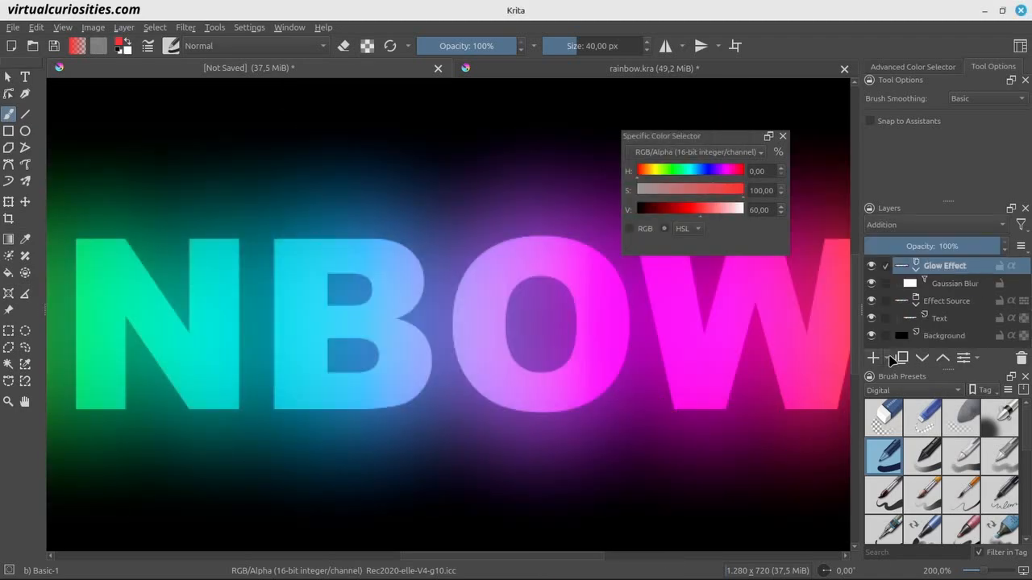
left_click(890, 359)
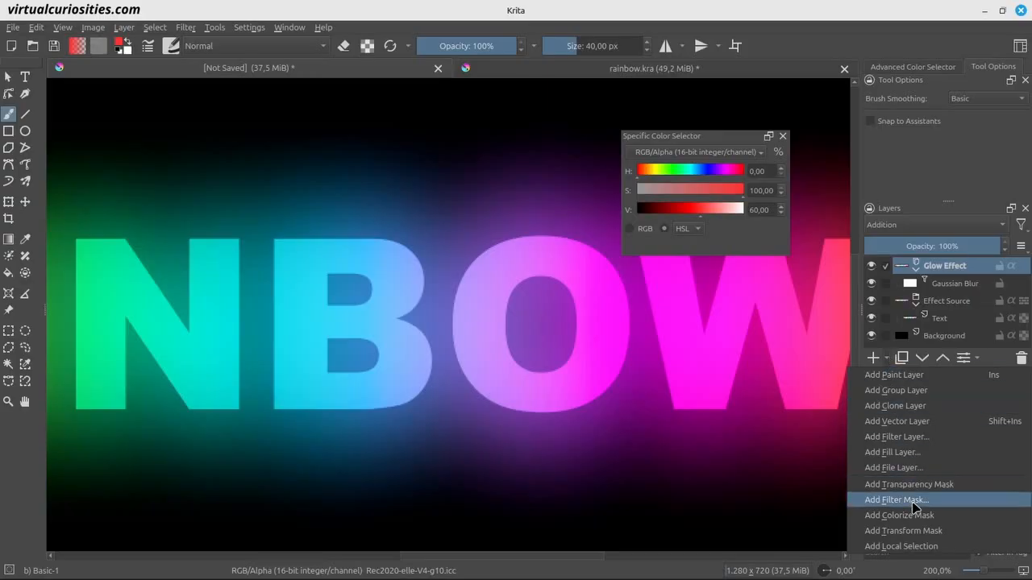
left_click(910, 501)
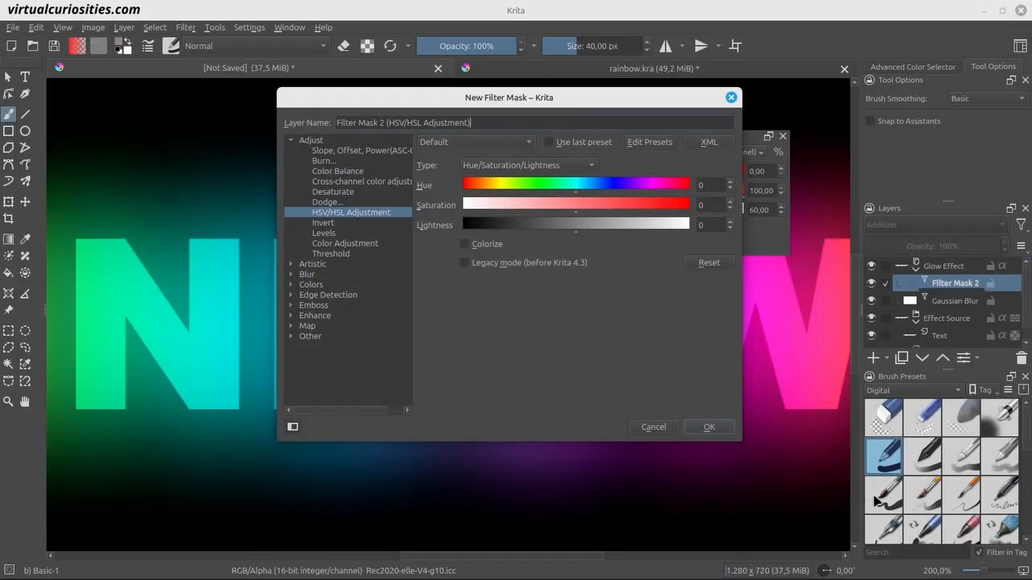
left_click(391, 183)
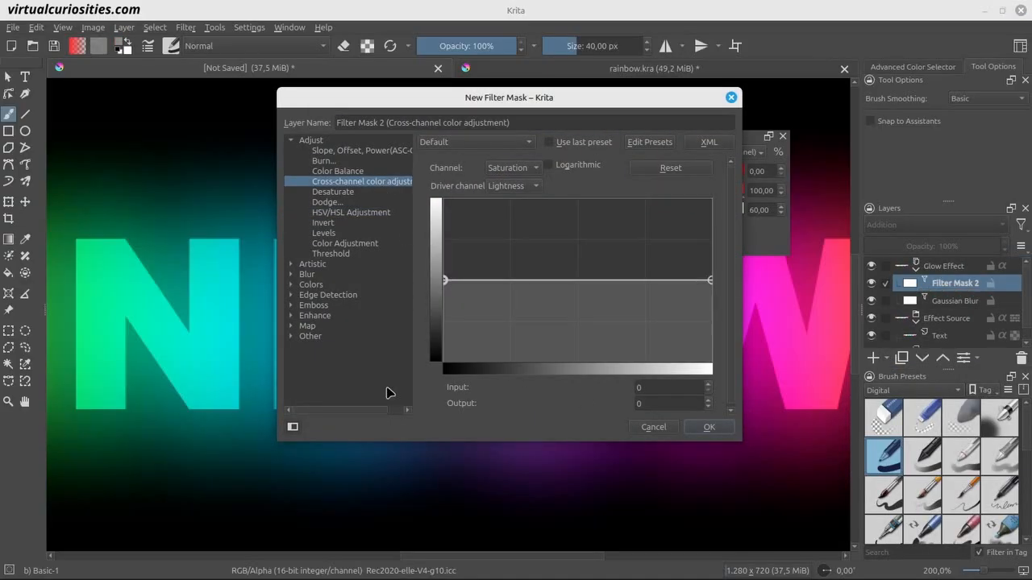
left_click(702, 430)
In the new mask's properties, set the channel to Lightness and the driver channel to Alpha, moving the dialog off the text.
left_click(963, 357)
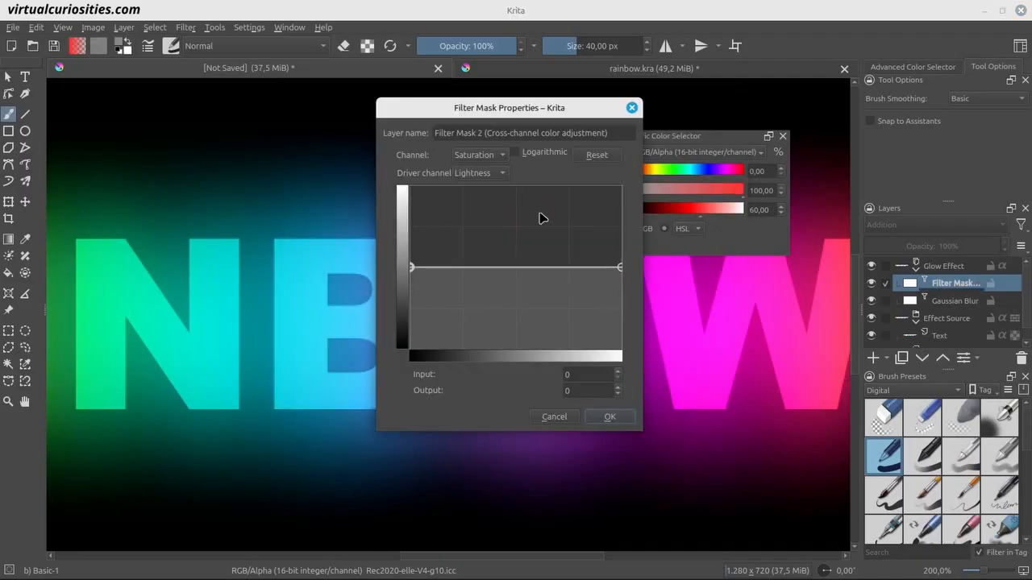
left_click_drag(497, 106, 221, 111)
left_click(208, 156)
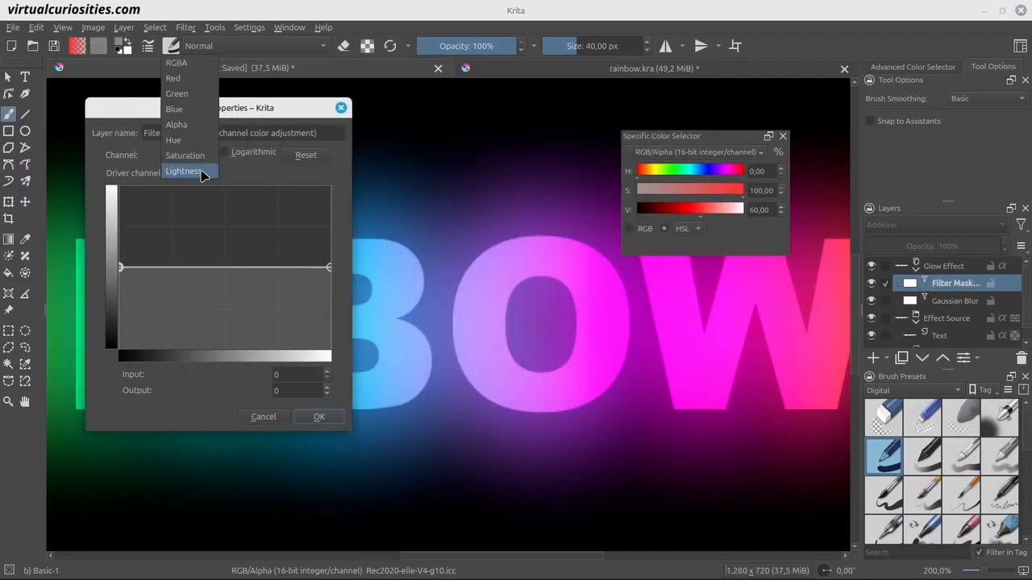
left_click(203, 172)
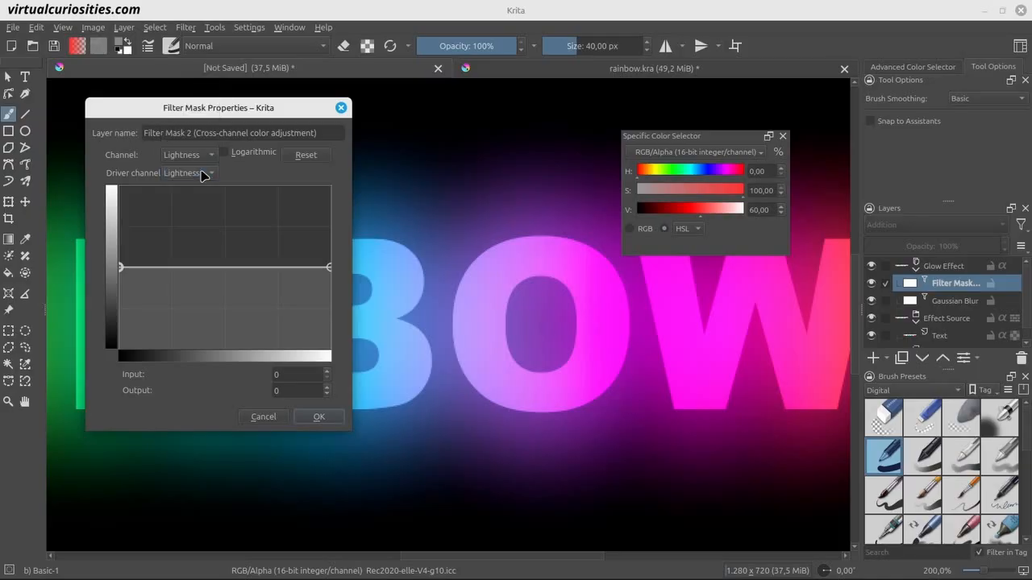
left_click(203, 172)
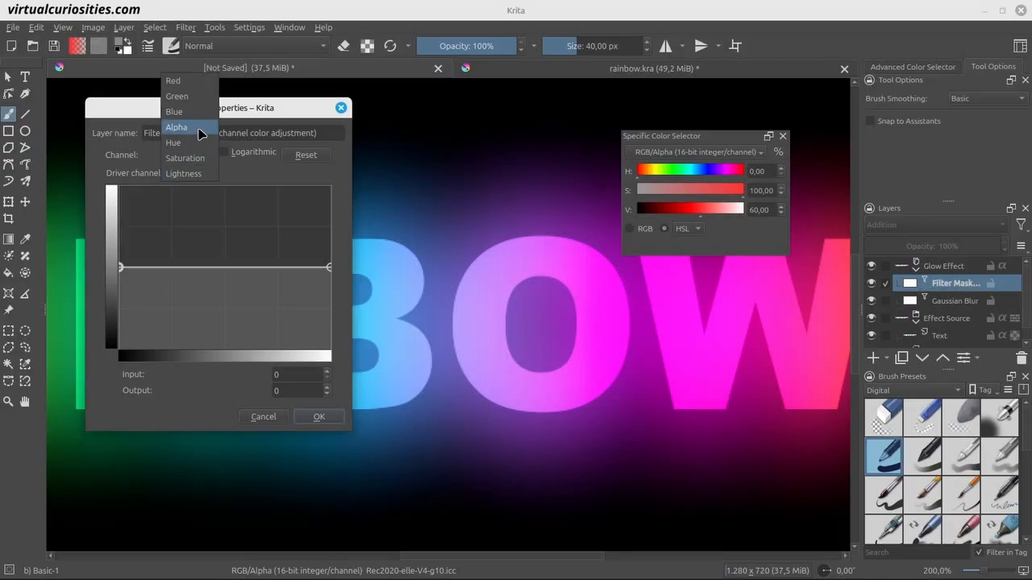
left_click(201, 131)
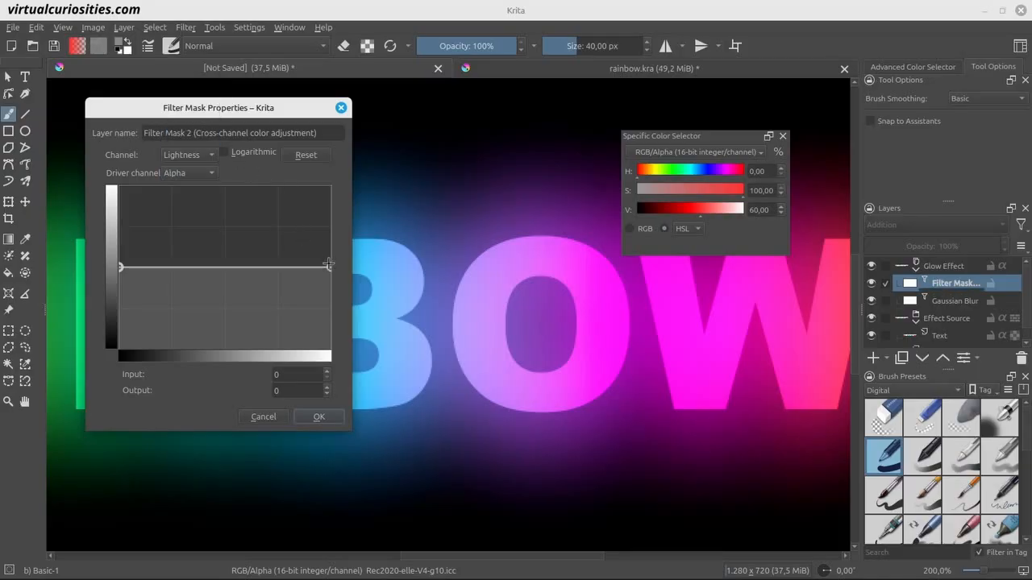
Raise the curve's high-alpha end point to input 100, output 100, and set the starting point's output to 0.
left_click_drag(328, 265, 354, 178)
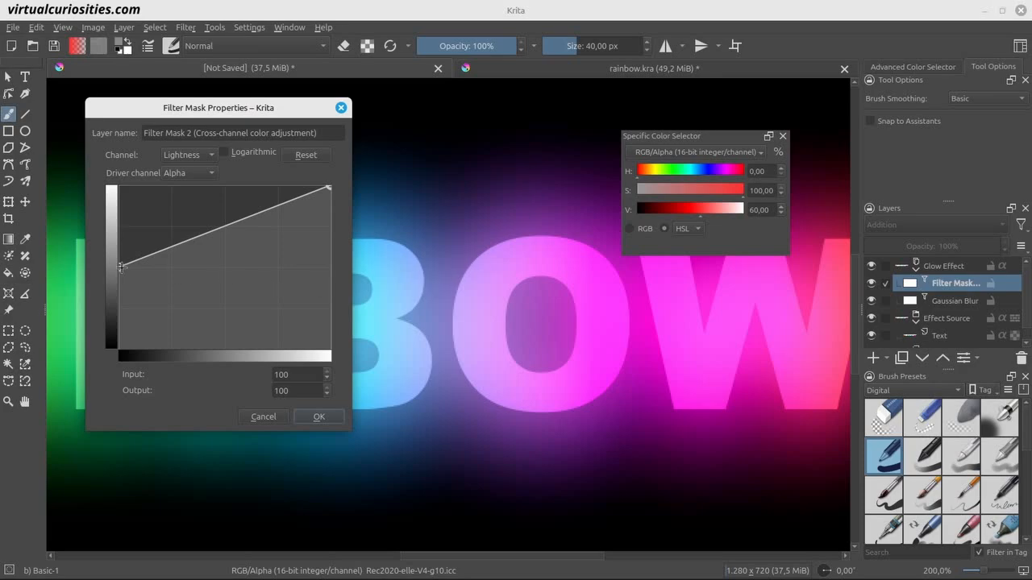
left_click_drag(121, 268, 162, 265)
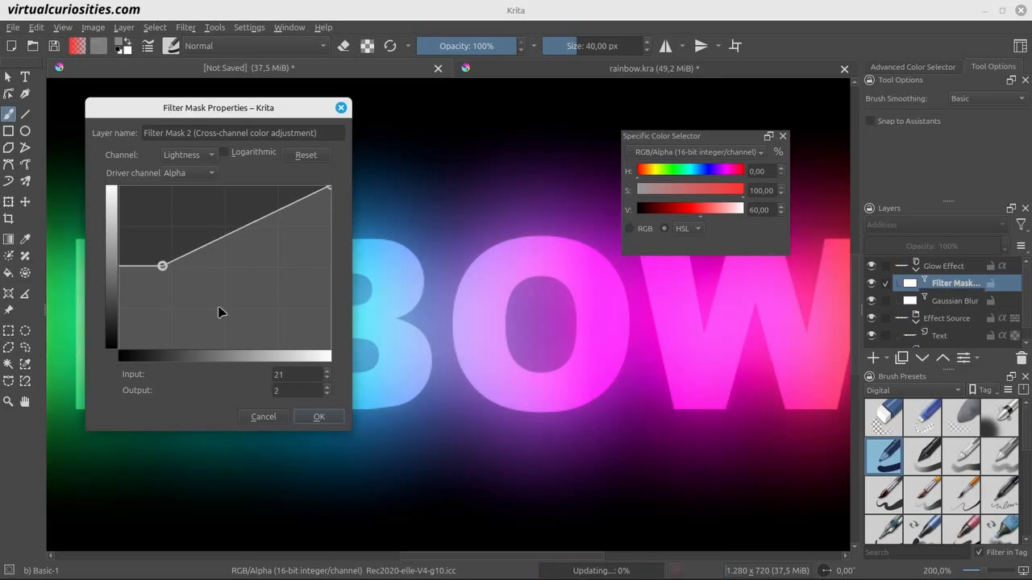
double_click(295, 390)
type("0")
Try inputs of 50 and 20 for the curve's starting point, set it to 0, apply the mask and select the Glow Effect layer.
double_click(290, 372)
type("50")
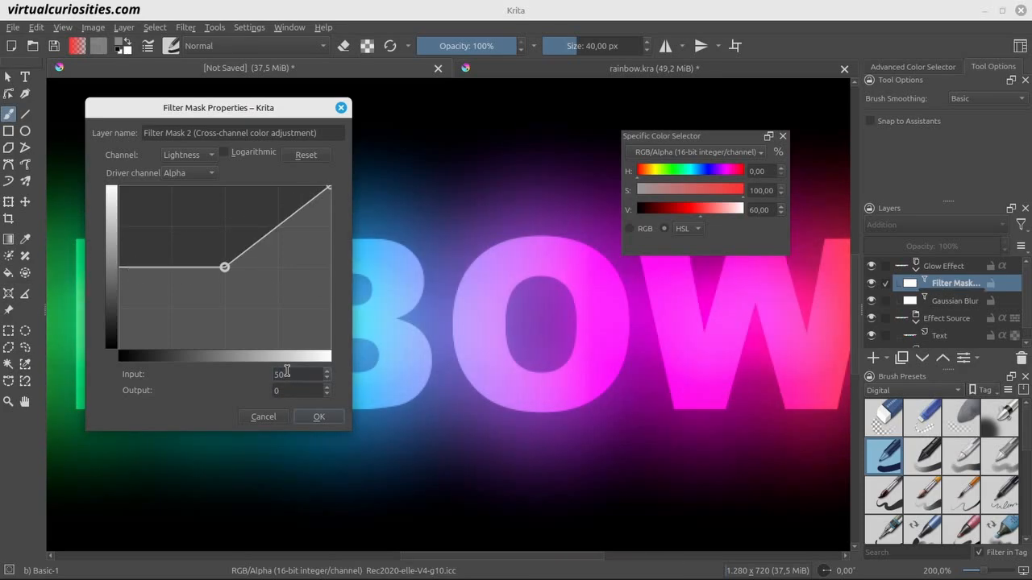
type("20")
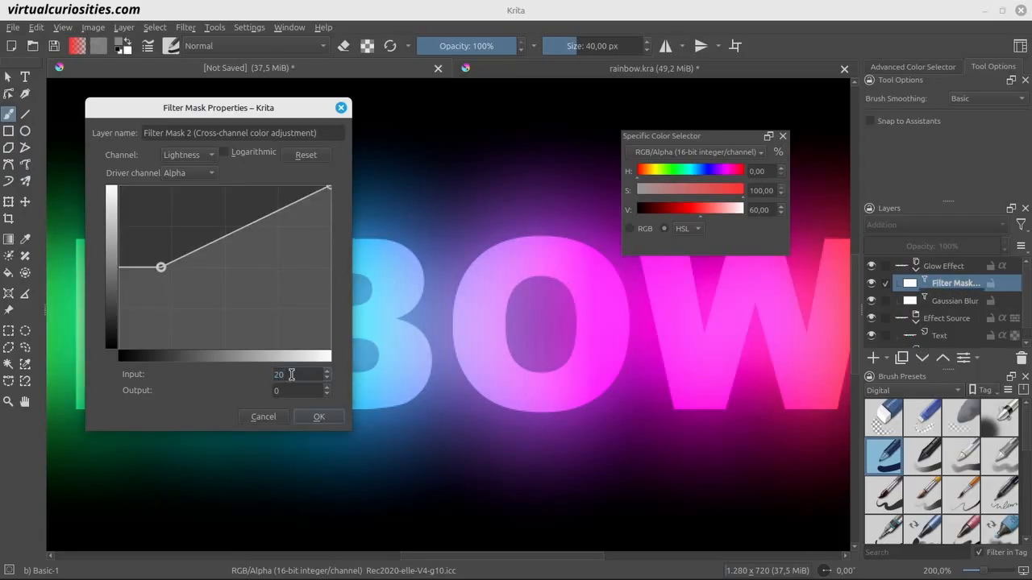
double_click(291, 374)
type("0")
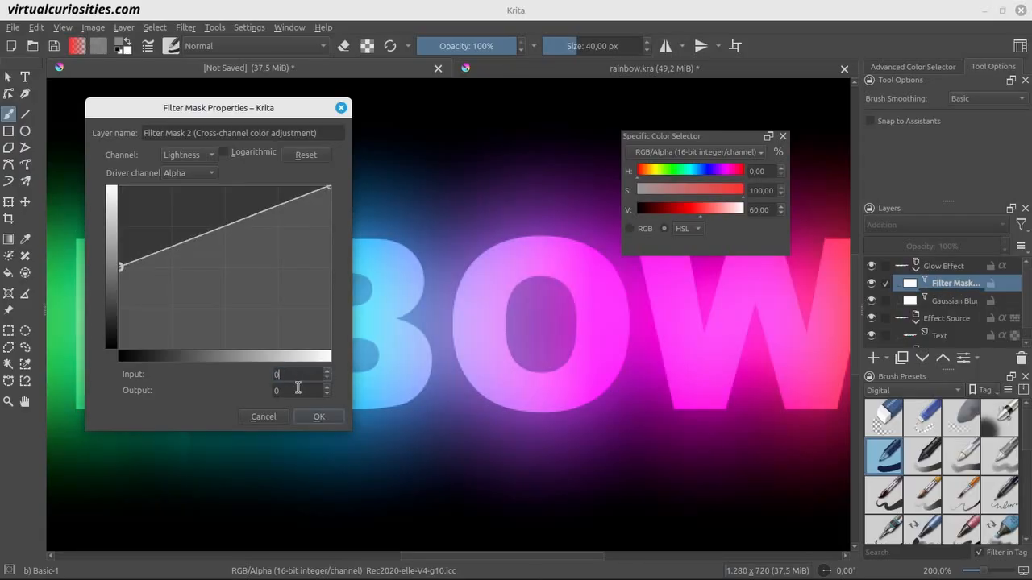
left_click(317, 418)
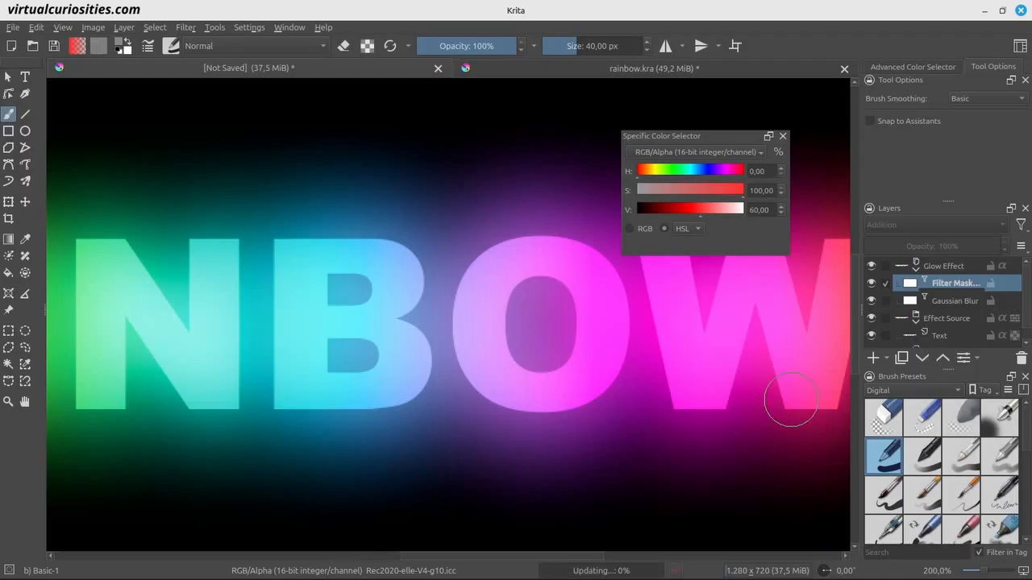
left_click(948, 273)
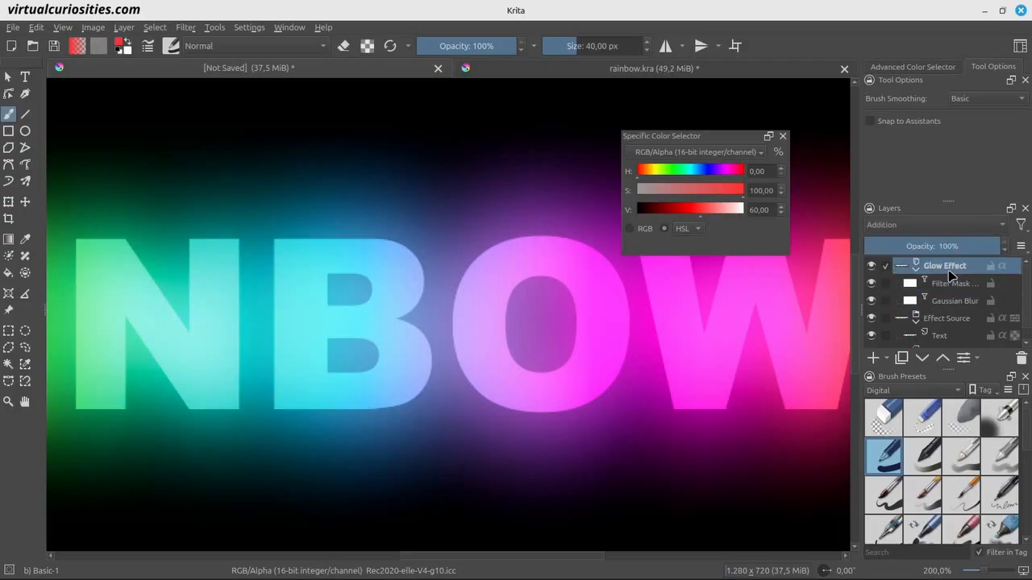
Duplicate the Glow Effect layer and set the copy's Gaussian Blur radius to 25 px.
left_click(902, 359)
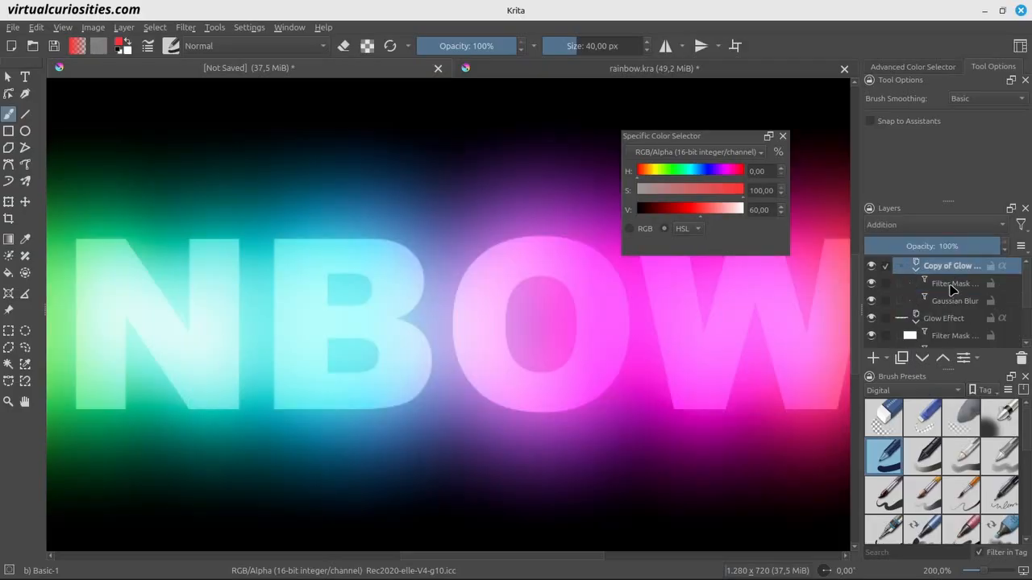
right_click(954, 301)
left_click(886, 15)
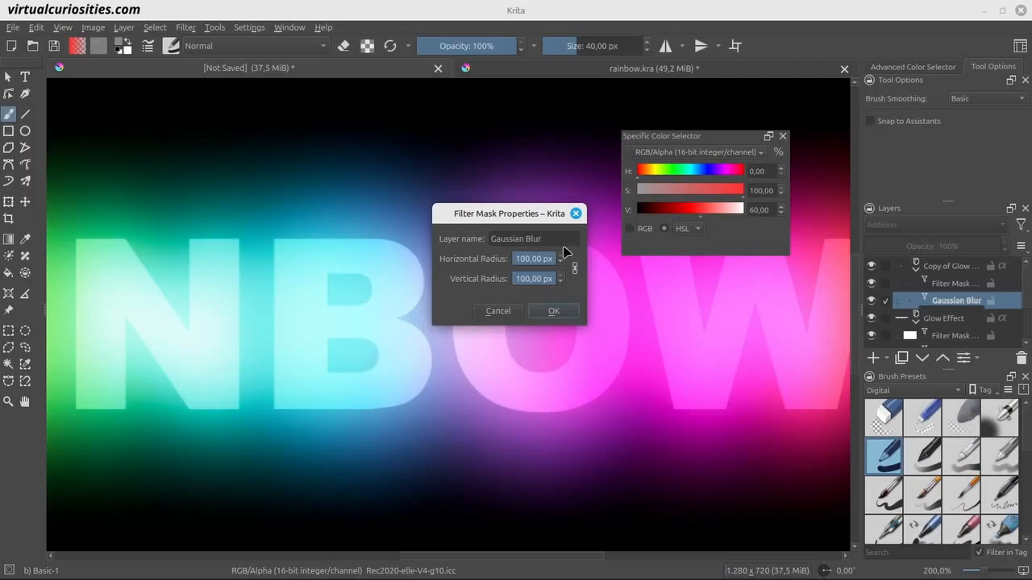
double_click(539, 259)
type("25")
key("Return")
Duplicate the 25 px glow copy and set the Gaussian Blur radius of the new top copy to 5 px.
left_click(951, 266)
key("ctrl+j")
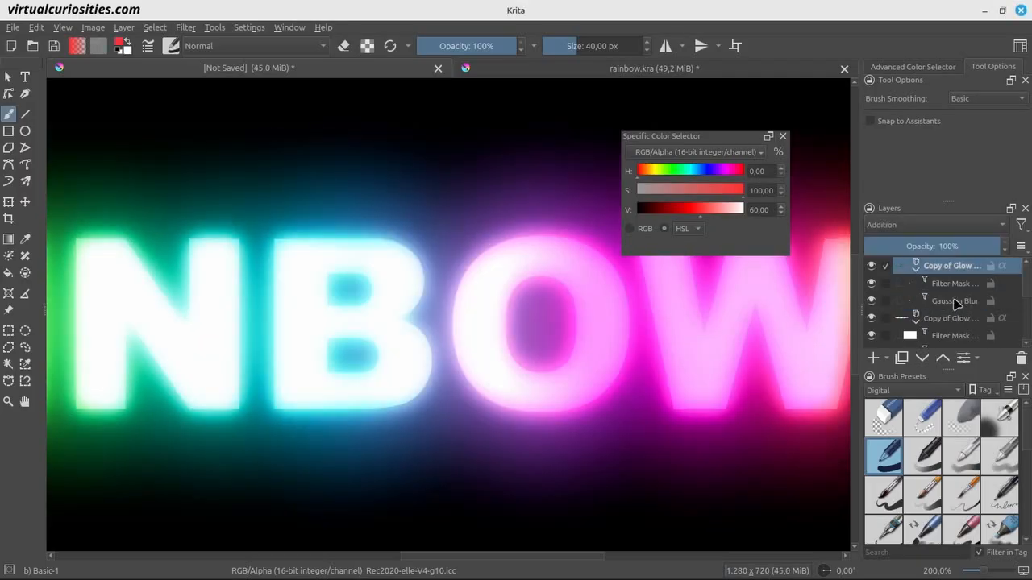
right_click(955, 301)
left_click(887, 15)
double_click(536, 258)
type("5")
left_click(555, 314)
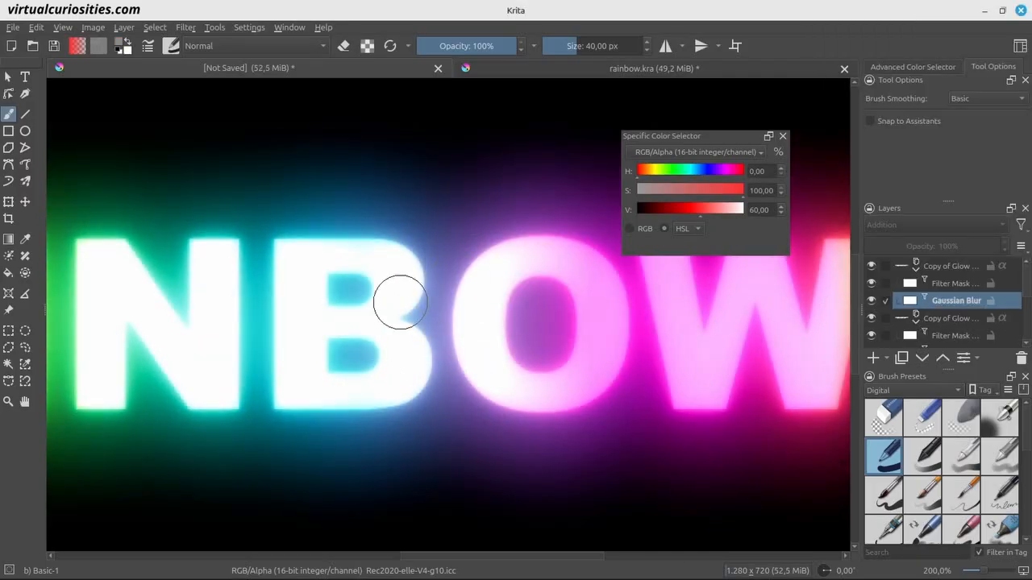
scroll(400, 302, "down", 2)
left_click(951, 266)
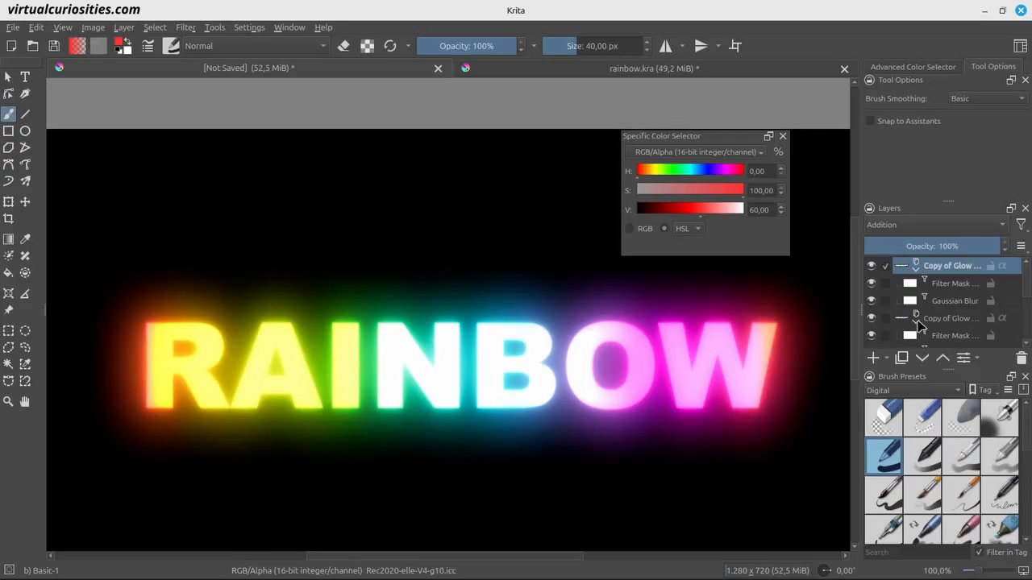
Check the Gaussian Blur mask properties of the top glow copy without changing them.
left_click(953, 304)
double_click(952, 304)
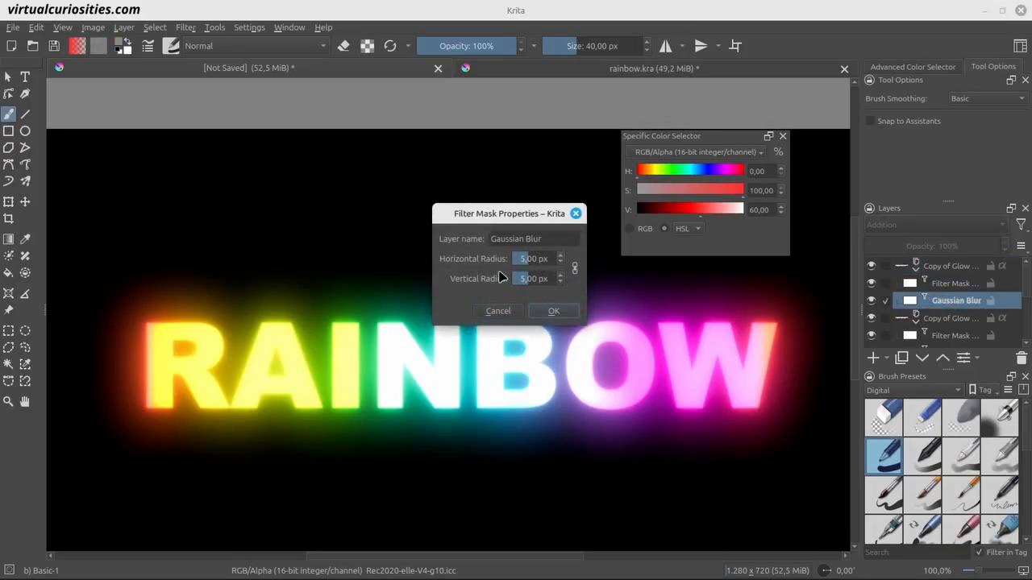
left_click(498, 312)
Add an HSV/HSL Adjustment filter mask to the top glow copy.
left_click(955, 267)
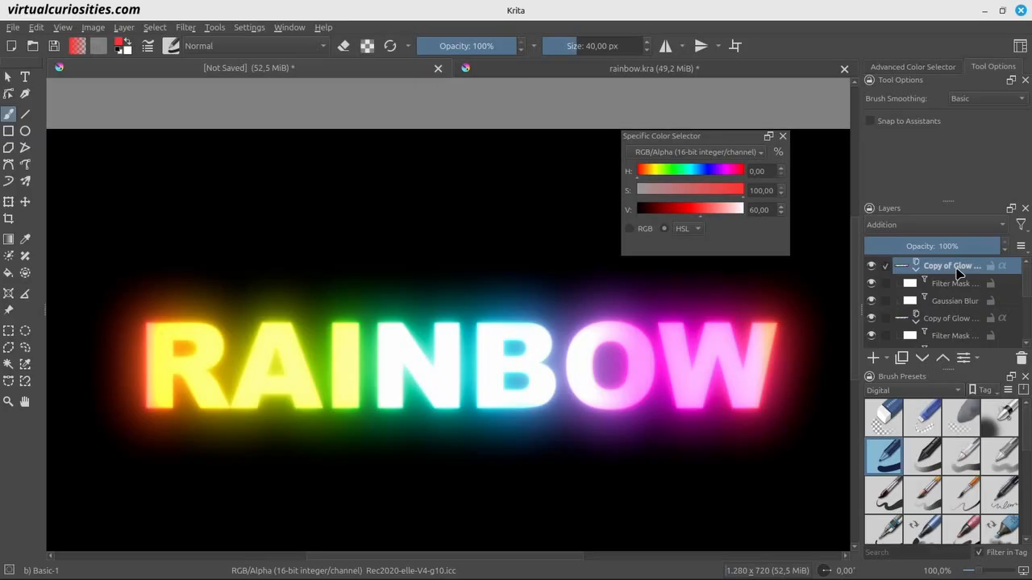
left_click(889, 357)
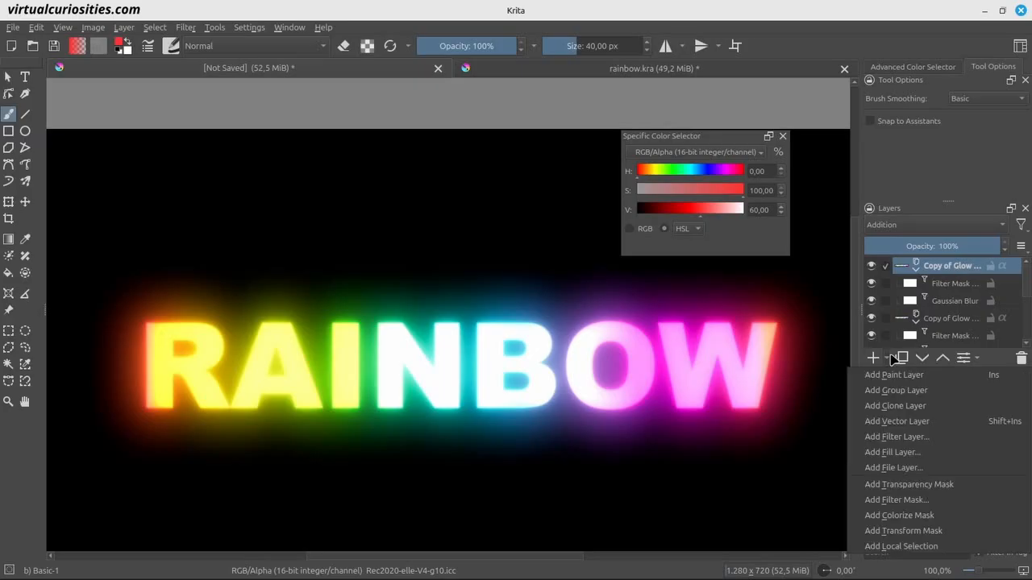
left_click(896, 500)
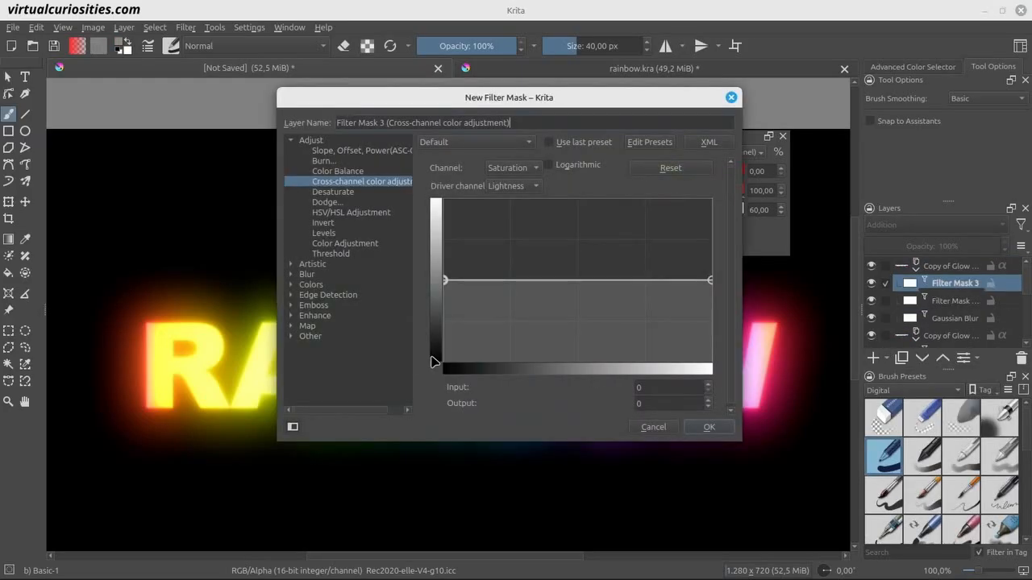
left_click(354, 212)
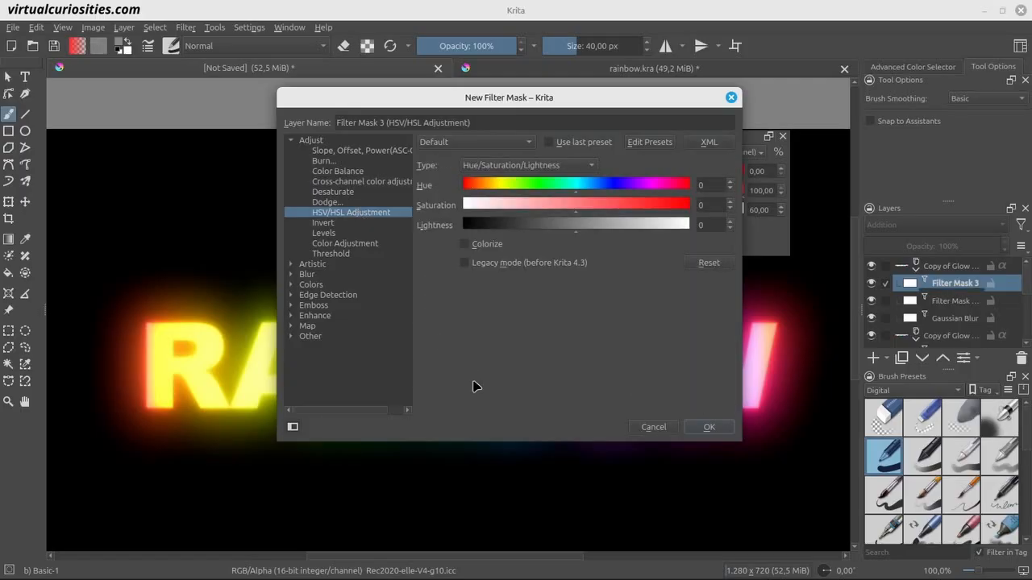
left_click(708, 426)
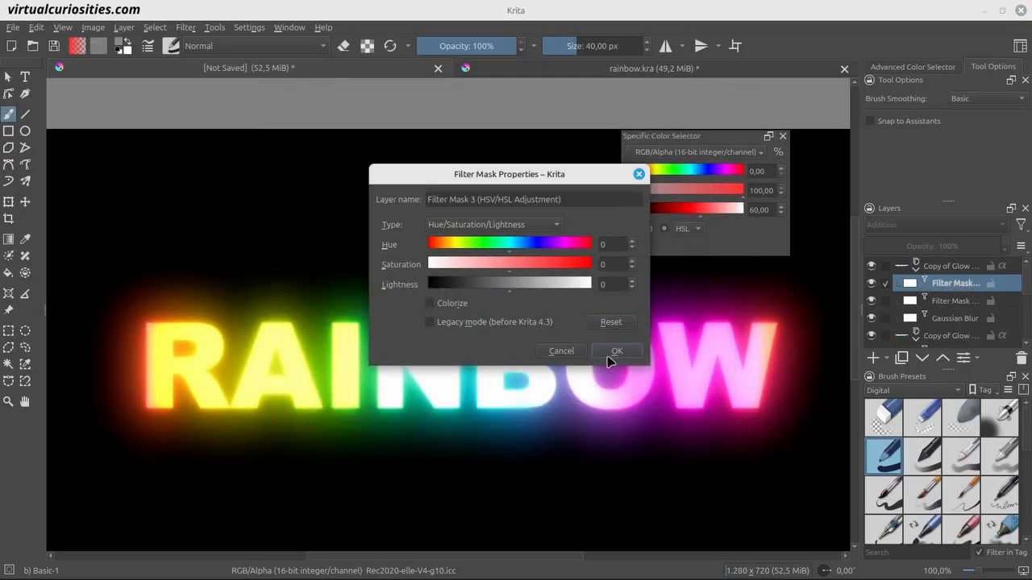
Set the HSV/HSL mask's lightness to 100, moving its dialog off the text, and reselect the top glow copy.
left_click_drag(518, 176, 406, 117)
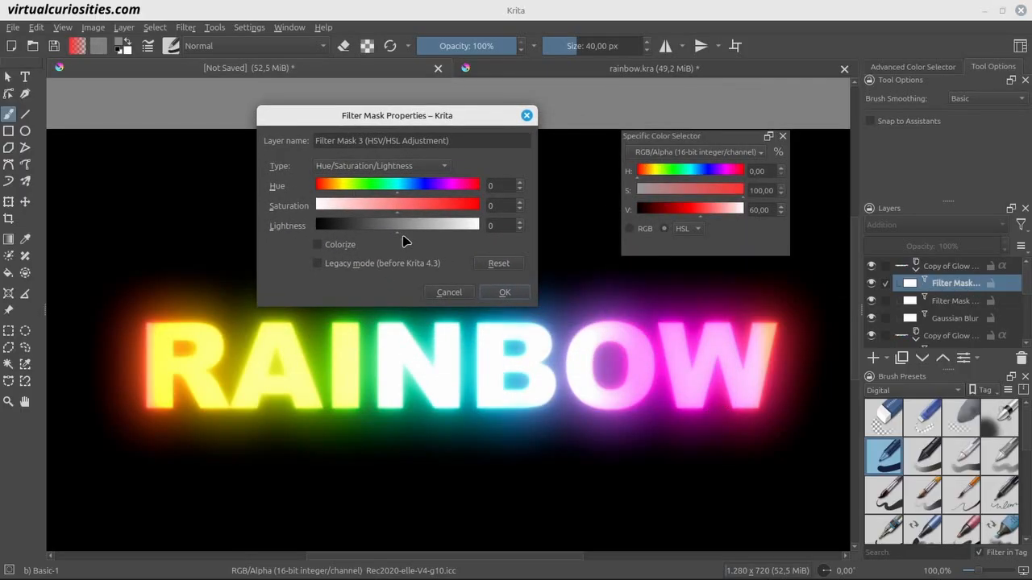
left_click_drag(401, 236, 652, 239)
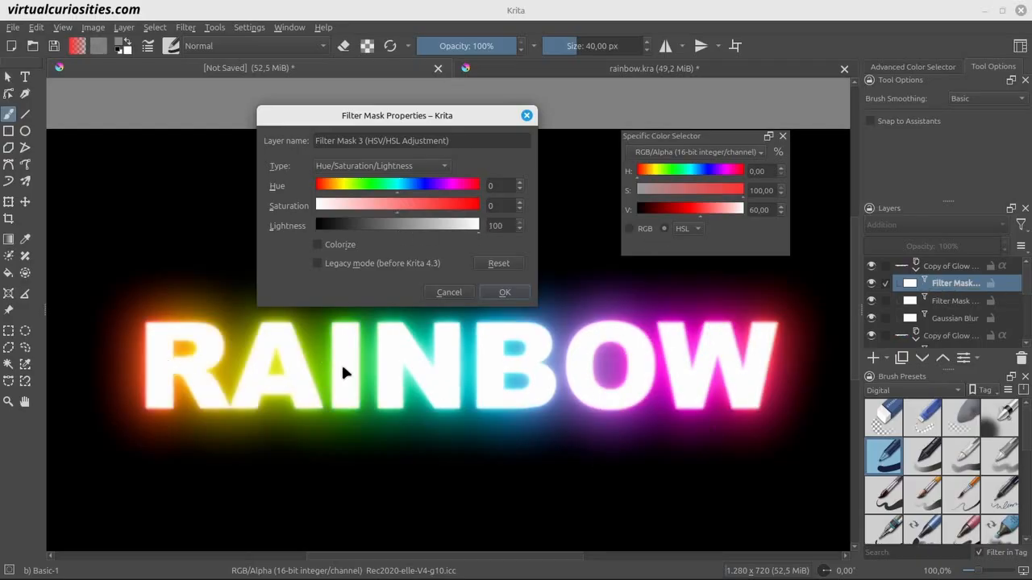
left_click(504, 292)
left_click(951, 266)
Add a paint layer directly above the Text layer inside the Effect Source group.
scroll(1028, 284, "down", 1)
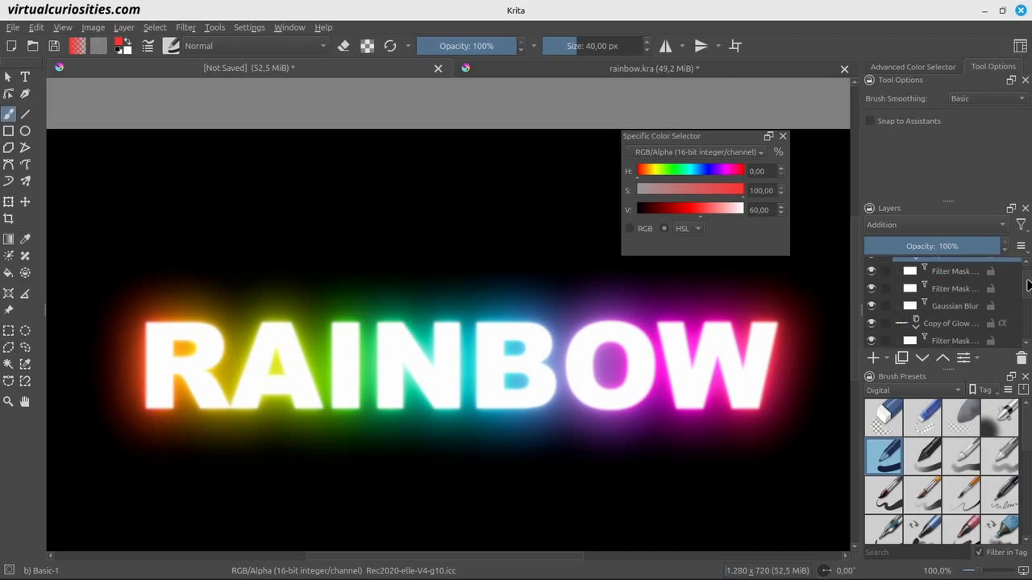
left_click_drag(1027, 285, 1026, 332)
left_click(943, 321)
left_click(873, 358)
Paint test strokes in several hues above the text on the new paint layer, and clear the layer.
mouse_move(540, 208)
left_mouse_down()
mouse_move(431, 195)
mouse_move(455, 228)
left_mouse_up()
left_click_drag(271, 184, 247, 202)
left_click(672, 170)
left_click_drag(571, 202, 526, 233)
left_click(659, 170)
left_click_drag(436, 178, 409, 208)
left_click(714, 170)
mouse_move(568, 176)
left_mouse_down()
mouse_move(552, 185)
mouse_move(574, 216)
left_mouse_up()
left_click(730, 170)
mouse_move(529, 167)
left_mouse_down()
mouse_move(492, 166)
mouse_move(505, 231)
mouse_move(431, 372)
mouse_move(570, 258)
left_mouse_up()
key("Delete")
Try the Texture Big brush from the Textures presets at hue 56, raise the lightness to white, and clear the layer.
left_click(896, 391)
left_click(904, 509)
left_click(998, 422)
left_click(653, 171)
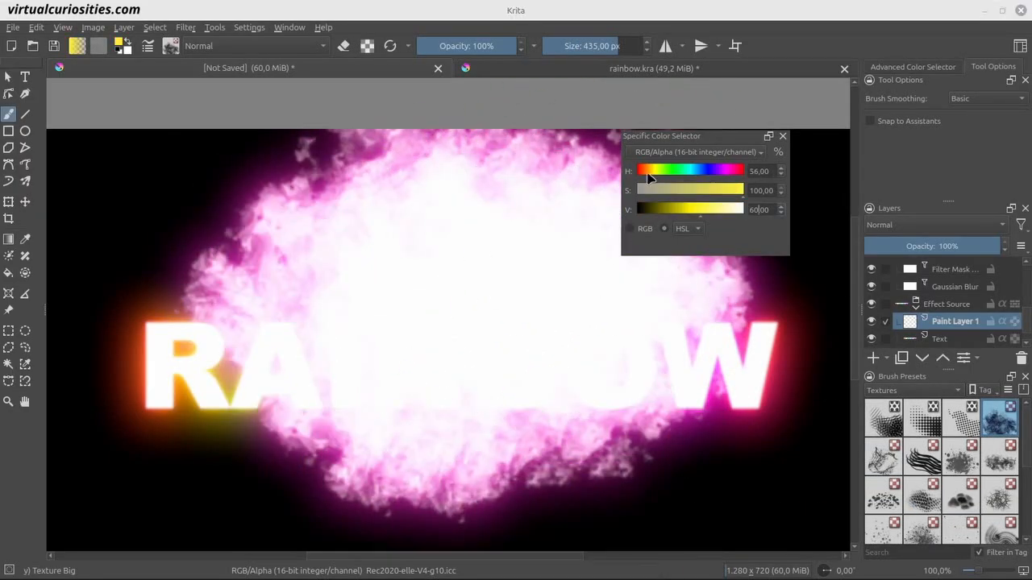
left_click(742, 209)
mouse_move(533, 301)
left_mouse_down()
mouse_move(518, 303)
mouse_move(514, 339)
left_mouse_up()
key("Delete")
Try the Texture Snow Pile brush in white and in green at hue 128 with lightness 53, and clear the layer.
left_click(961, 495)
mouse_move(557, 224)
left_mouse_down()
mouse_move(400, 188)
mouse_move(239, 221)
left_mouse_up()
left_click(675, 171)
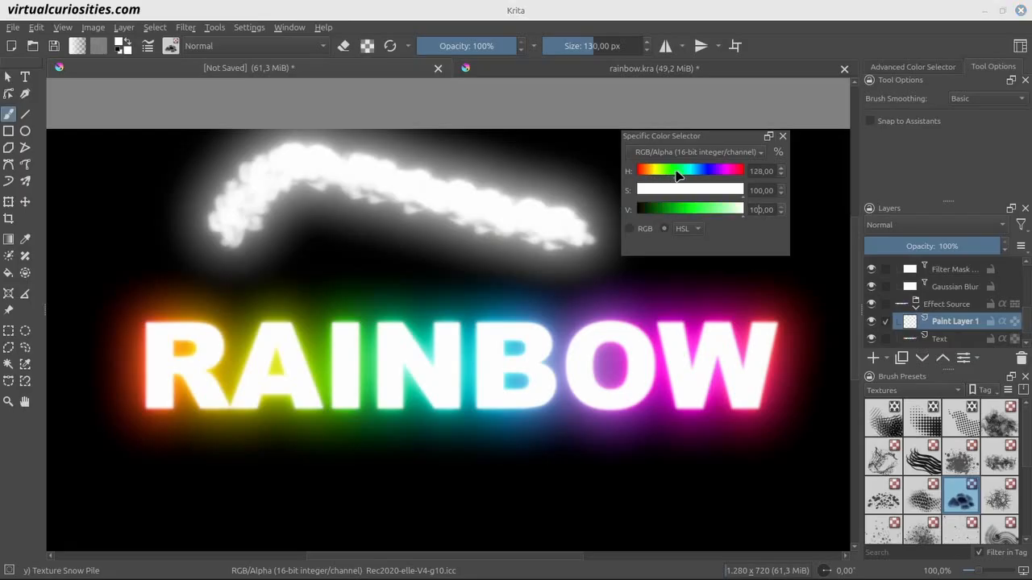
left_click_drag(477, 227, 385, 300)
left_click(694, 210)
left_click_drag(343, 206, 448, 353)
key("Delete")
Paint green test strokes with two more texture brushes, clearing the layer after each.
left_click(923, 528)
mouse_move(522, 300)
left_mouse_down()
mouse_move(452, 282)
mouse_move(701, 407)
left_mouse_up()
key("Delete")
left_click(888, 525)
mouse_move(431, 252)
left_mouse_down()
mouse_move(238, 355)
mouse_move(326, 179)
mouse_move(178, 266)
left_mouse_up()
key("Delete")
Paint green test strokes around the text with two stamp brushes, including Stamp Herbals, clearing the layer after each.
scroll(939, 484, "down", 3)
left_click(996, 457)
mouse_move(556, 256)
left_mouse_down()
mouse_move(146, 262)
mouse_move(315, 407)
left_mouse_up()
key("Delete")
left_click(922, 449)
mouse_move(440, 240)
left_mouse_down()
mouse_move(277, 221)
mouse_move(784, 294)
mouse_move(181, 403)
left_mouse_up()
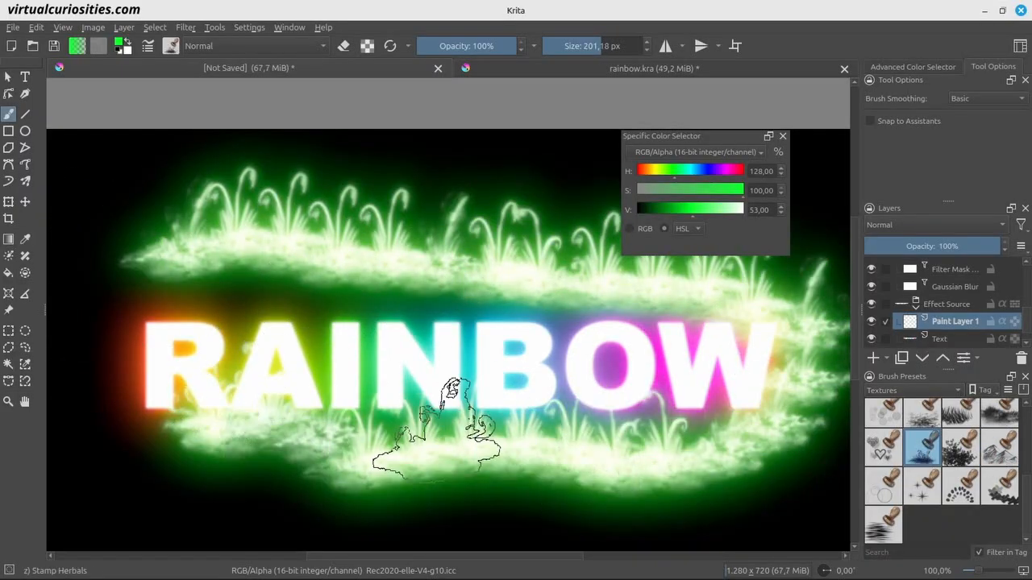
key("Delete")
Scatter hearts around the text with the Stamp Hearts brush at hue 0, and clear the layer.
left_click(885, 448)
left_click_drag(670, 172, 636, 171)
mouse_move(459, 242)
left_mouse_down()
mouse_move(529, 355)
mouse_move(282, 387)
left_mouse_up()
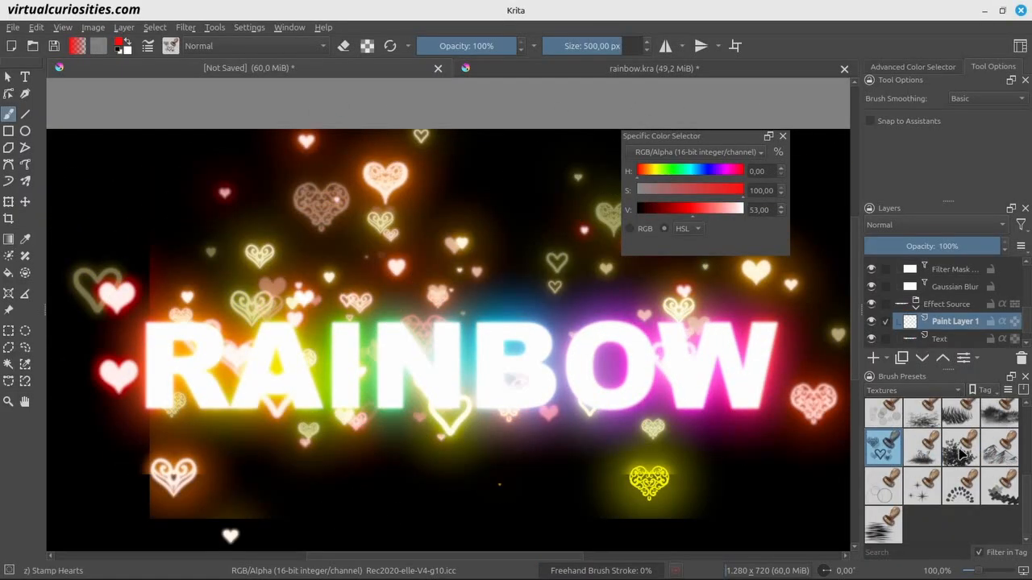
key("Delete")
Try two more stamp brushes around the text, clearing the layer in between and using blue at hue 229 for the second.
left_click(961, 419)
left_click(672, 170)
mouse_move(539, 242)
left_mouse_down()
mouse_move(334, 213)
mouse_move(835, 345)
mouse_move(100, 343)
left_mouse_up()
left_click(1005, 426)
key("Delete")
left_click(703, 171)
mouse_move(564, 190)
left_mouse_down()
mouse_move(782, 286)
mouse_move(323, 378)
mouse_move(806, 419)
left_mouse_up()
Clear the blue strokes and paint around the text with the Texture Spines brush in purple at hue 266.
scroll(943, 467, "up", 3)
left_click(1001, 421)
left_click(999, 455)
key("Delete")
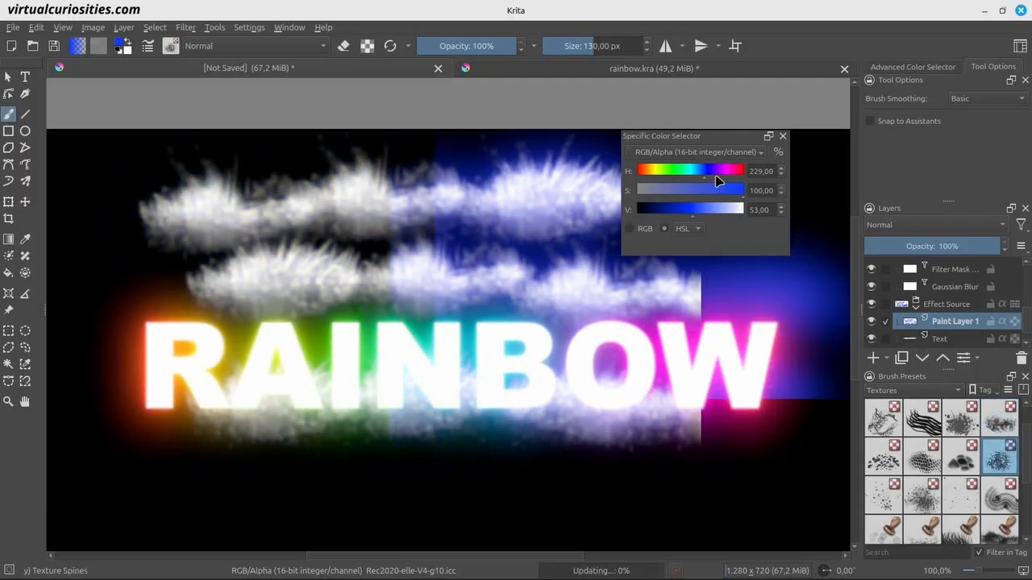
left_click(715, 170)
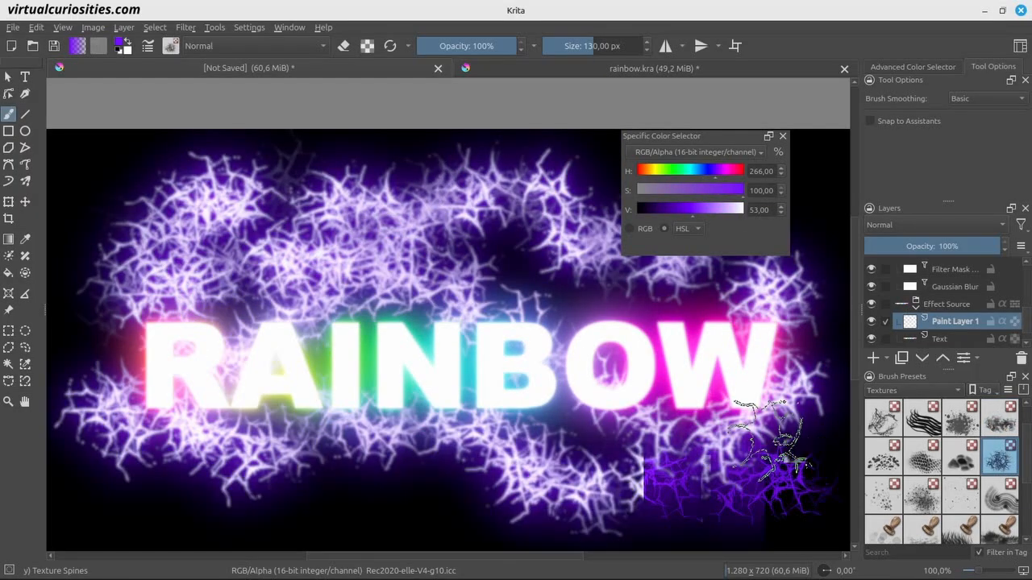